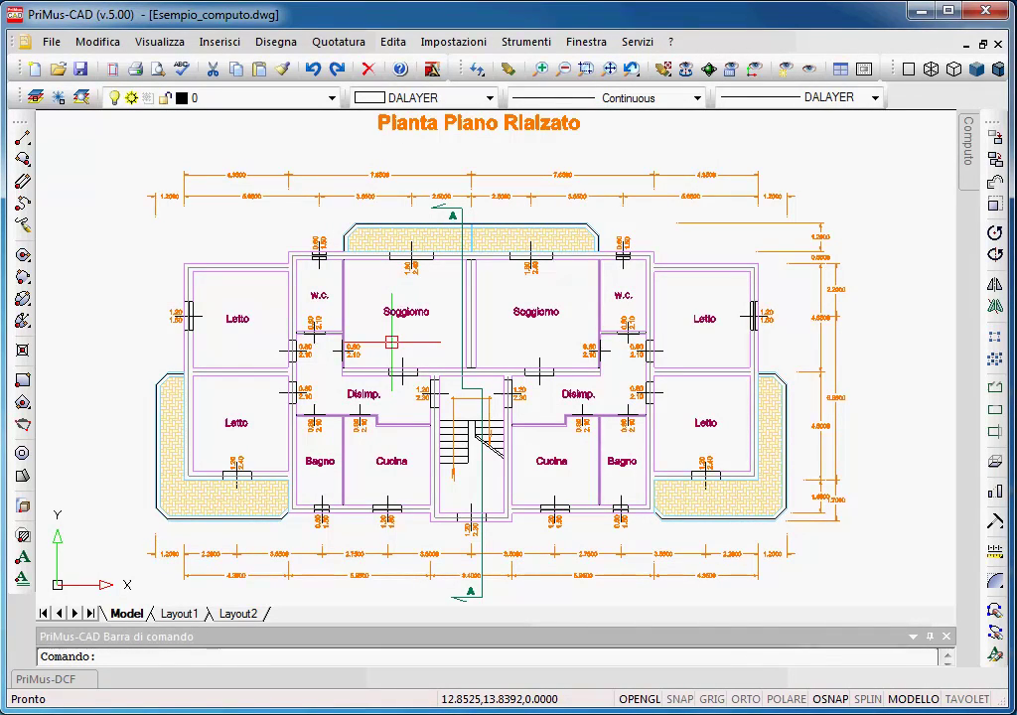
Check which file types the Open dialog accepts, then cancel without opening anything
{"action": "left_click", "coordinate": [57, 69]}
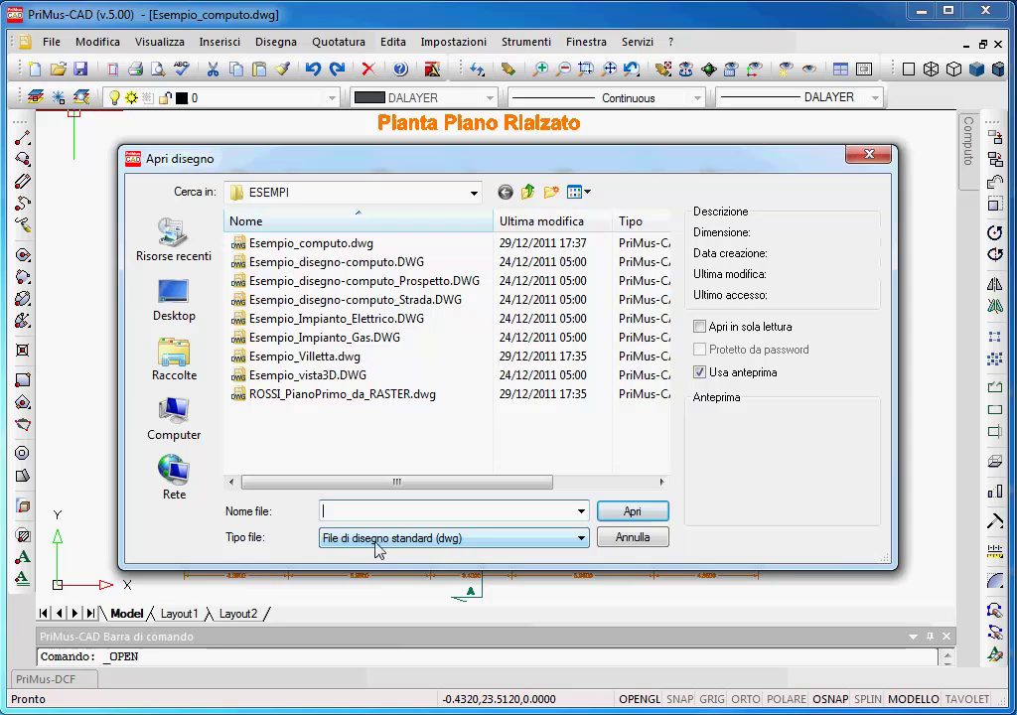
{"action": "left_click", "coordinate": [580, 542]}
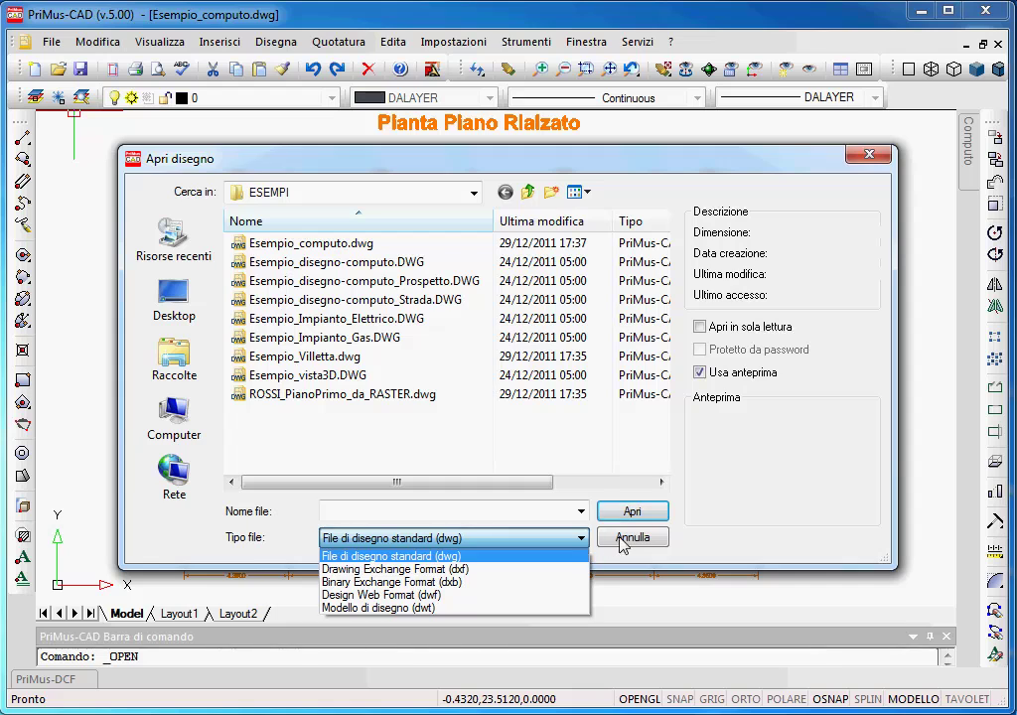
{"action": "left_click", "coordinate": [623, 544]}
{"action": "left_click", "coordinate": [627, 540]}
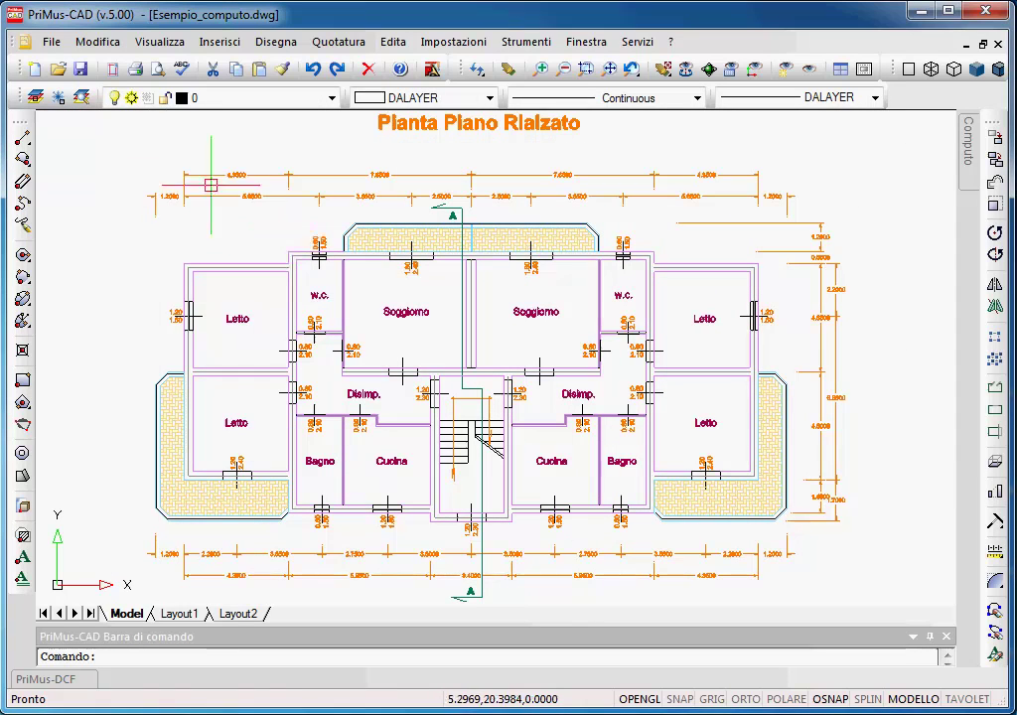
Check the available Save As formats, then cancel the save
{"action": "left_click", "coordinate": [51, 42]}
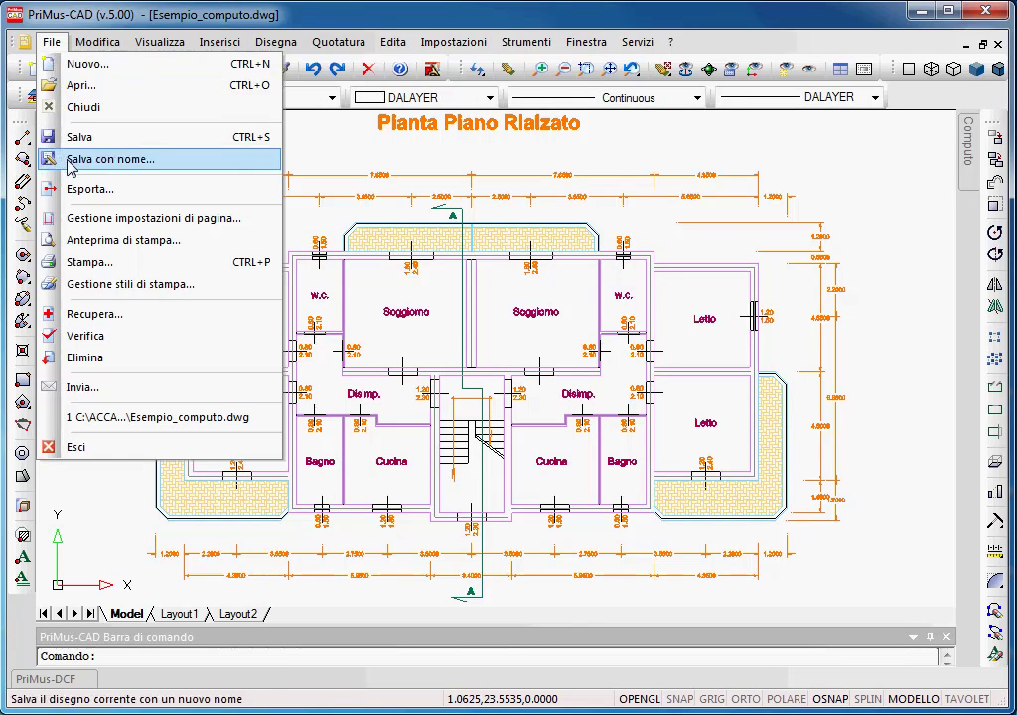
{"action": "left_click", "coordinate": [75, 159]}
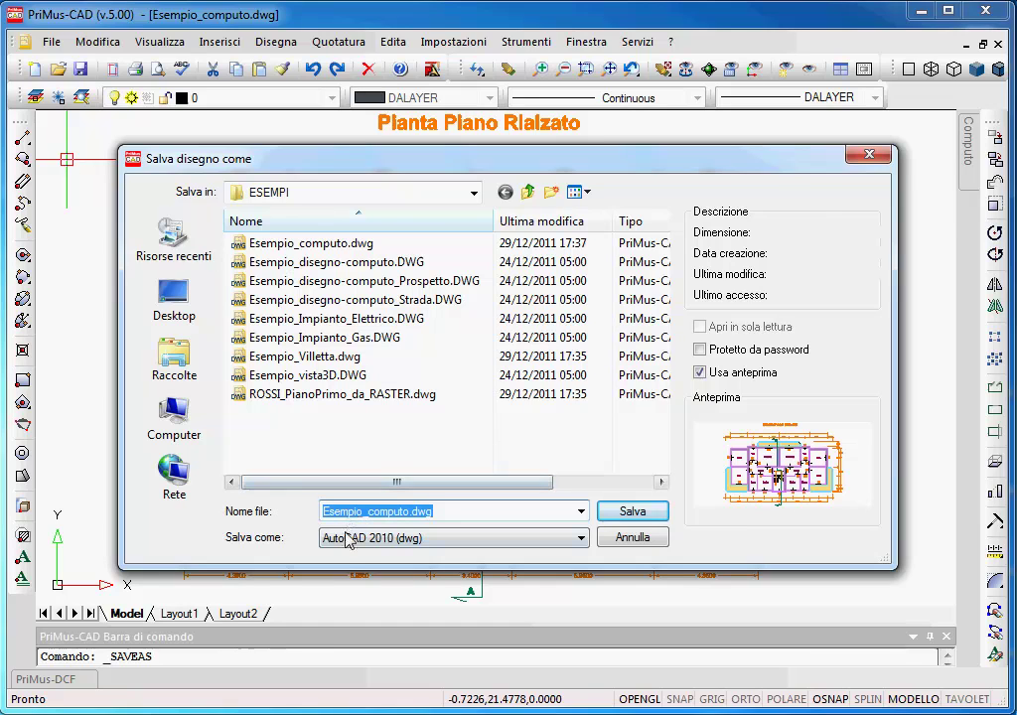
{"action": "left_click", "coordinate": [582, 541]}
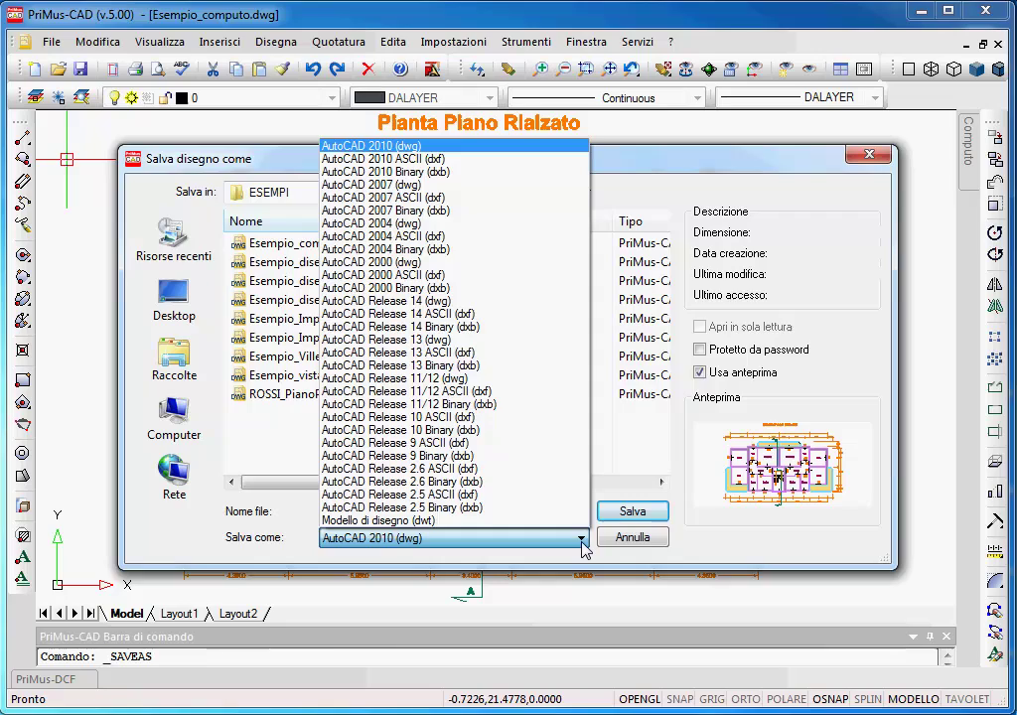
{"action": "left_click", "coordinate": [584, 549]}
{"action": "left_click", "coordinate": [607, 541]}
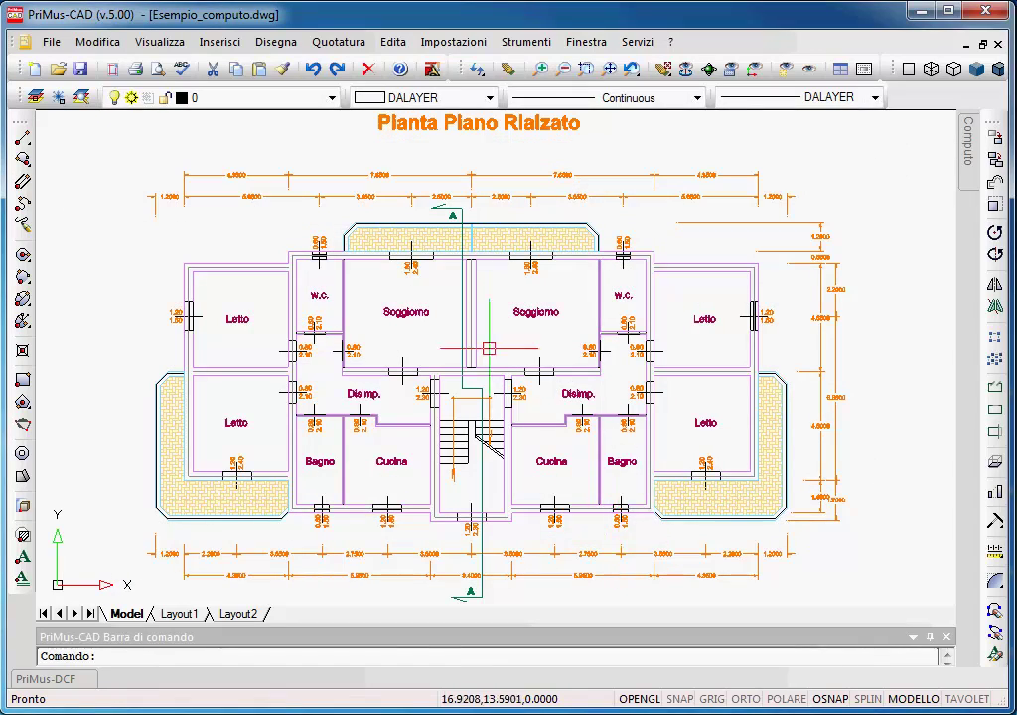
Open Esempio_Villetta.dwg from the examples folder
{"action": "left_click", "coordinate": [57, 70]}
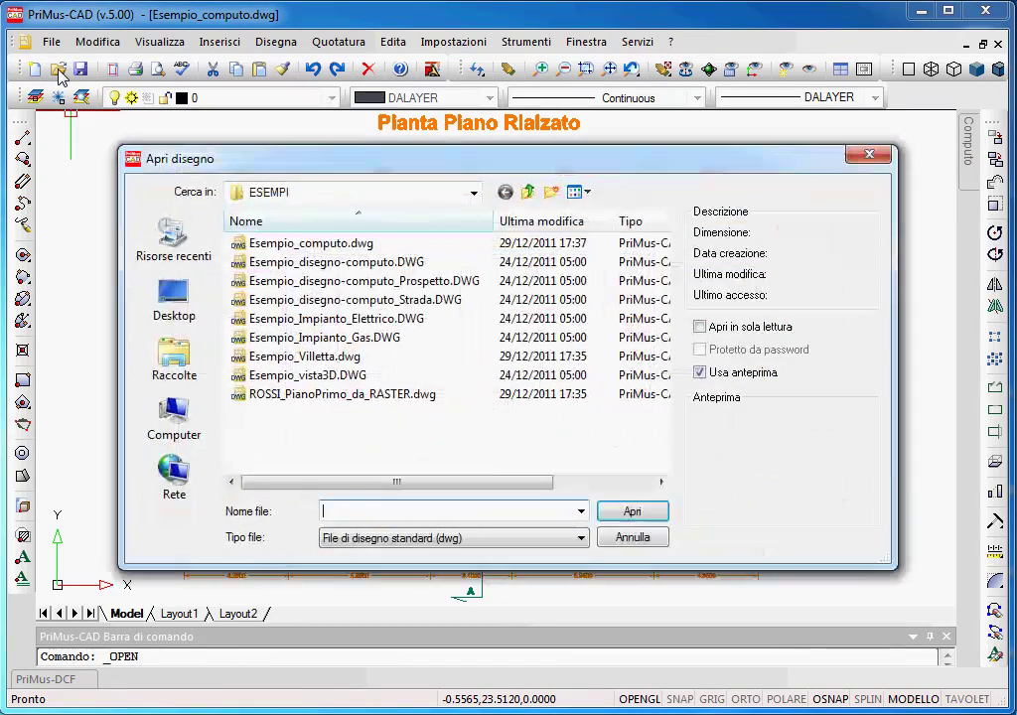
{"action": "left_click", "coordinate": [298, 357]}
{"action": "left_click", "coordinate": [631, 511]}
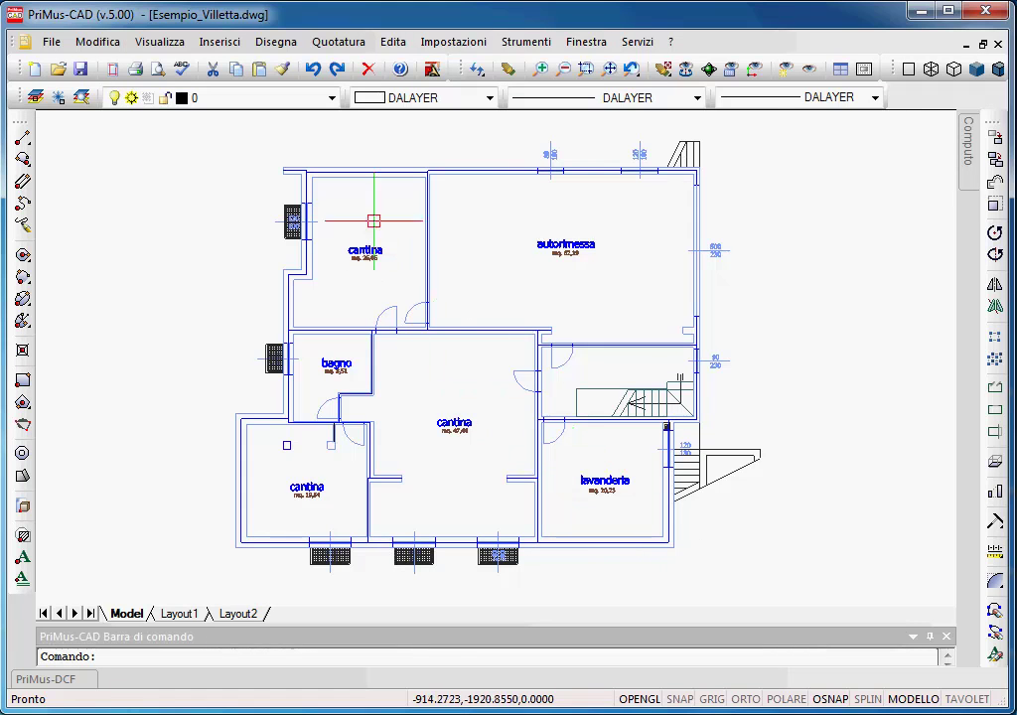
{"action": "left_click", "coordinate": [331, 97]}
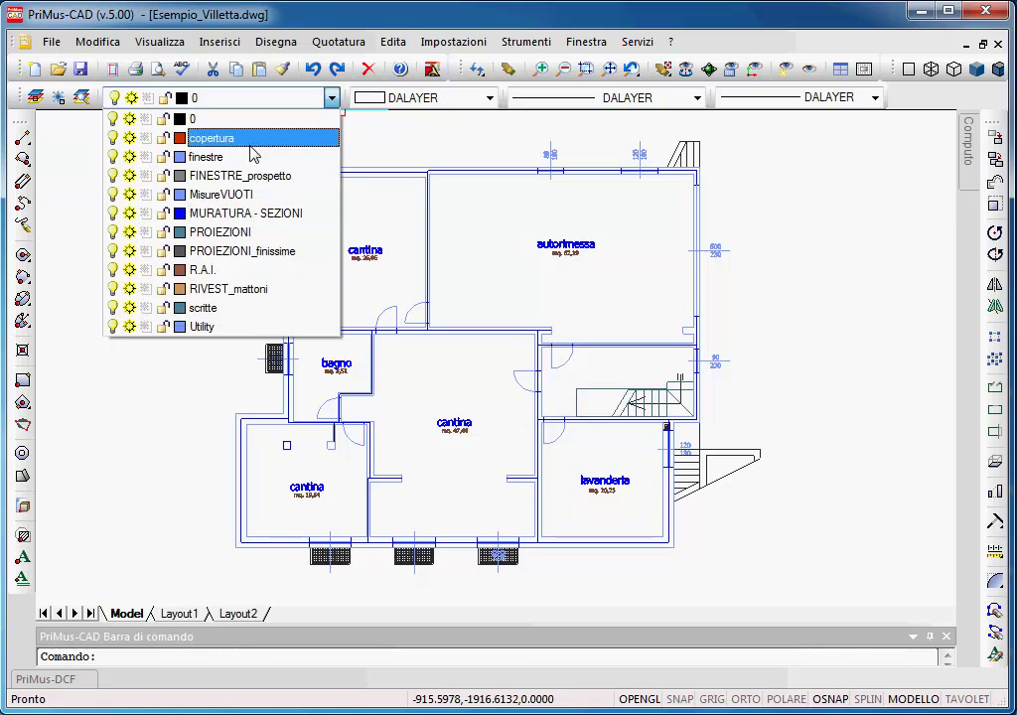
{"action": "left_click", "coordinate": [333, 101]}
{"action": "left_click", "coordinate": [489, 97]}
{"action": "left_click", "coordinate": [490, 97]}
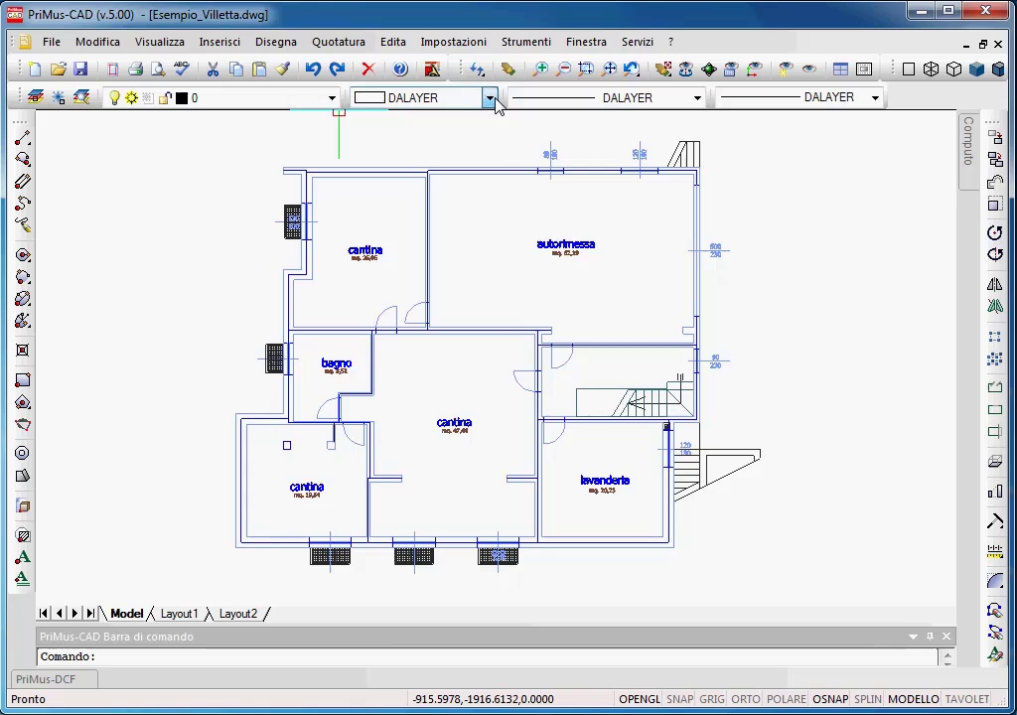
{"action": "left_click", "coordinate": [698, 99]}
{"action": "left_click", "coordinate": [641, 212]}
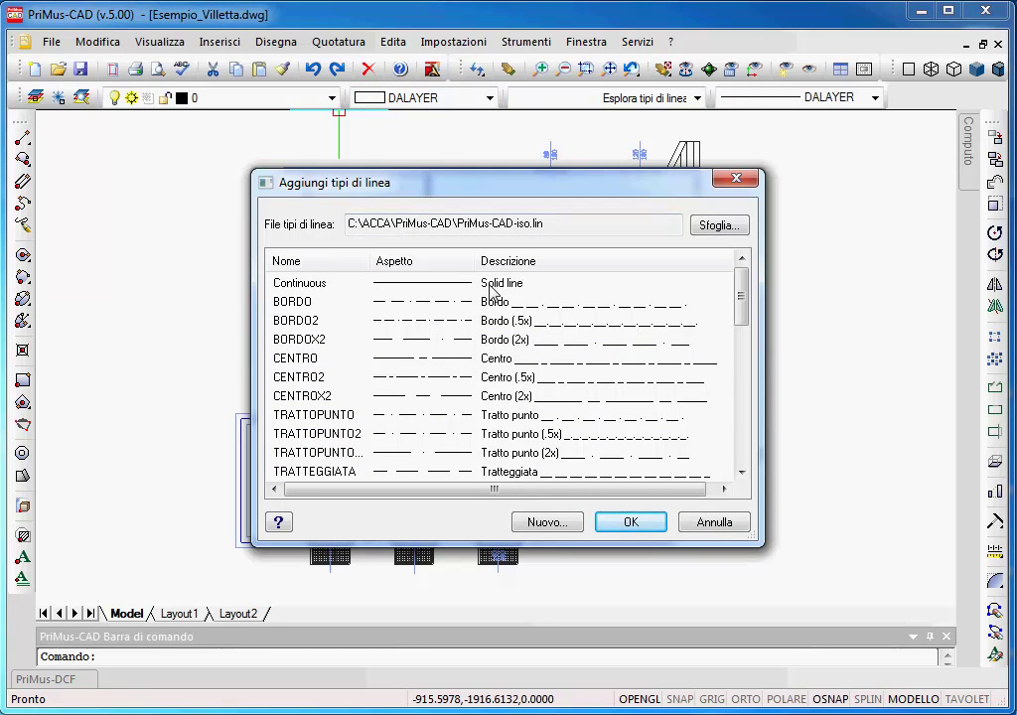
{"action": "left_click", "coordinate": [719, 225]}
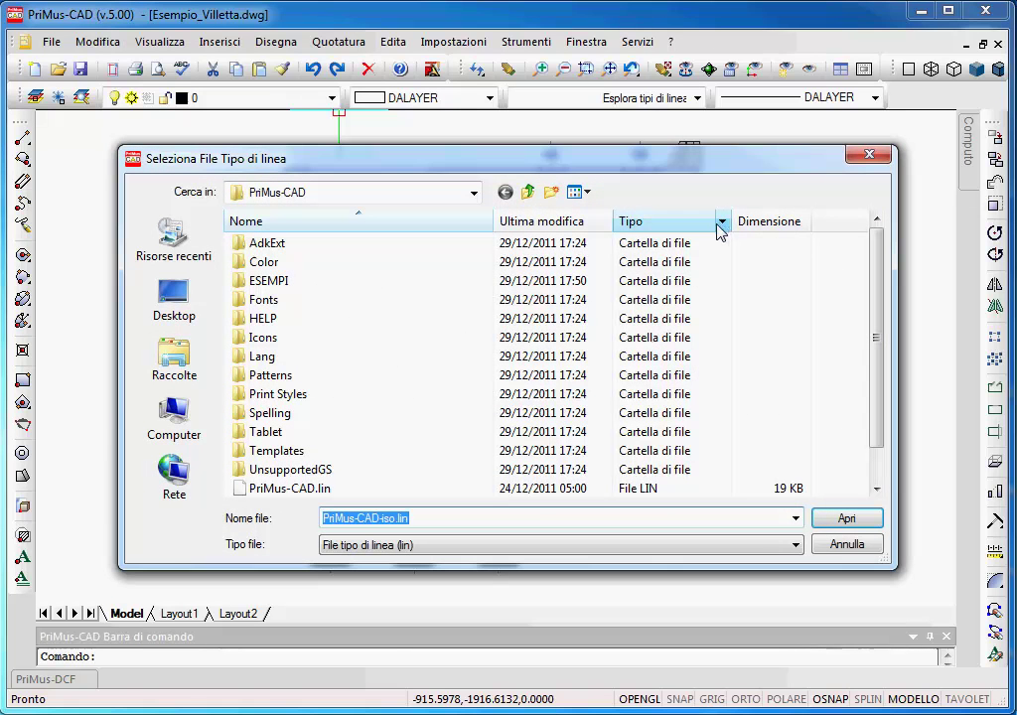
{"action": "left_click", "coordinate": [876, 488]}
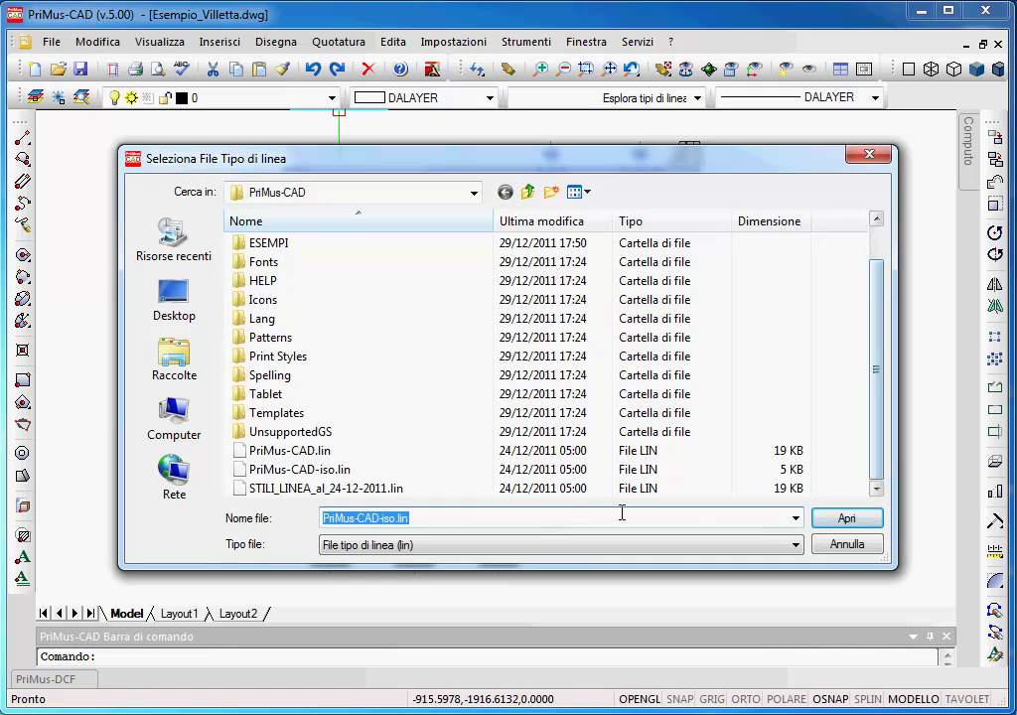
{"action": "left_click", "coordinate": [359, 489]}
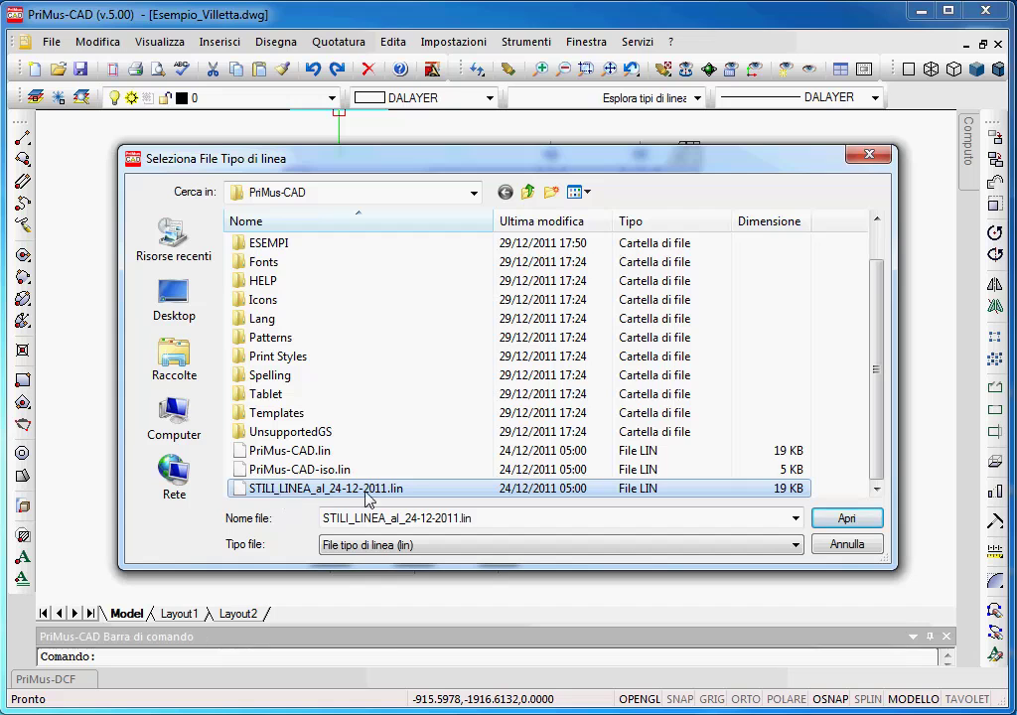
{"action": "left_click", "coordinate": [843, 545]}
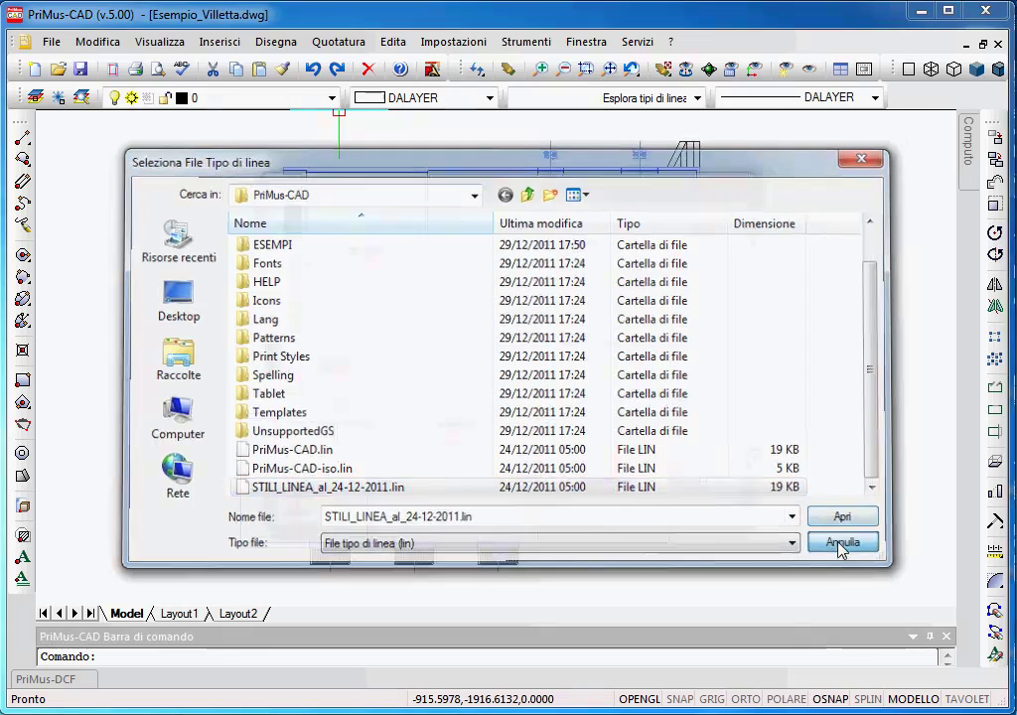
{"action": "left_click", "coordinate": [712, 523]}
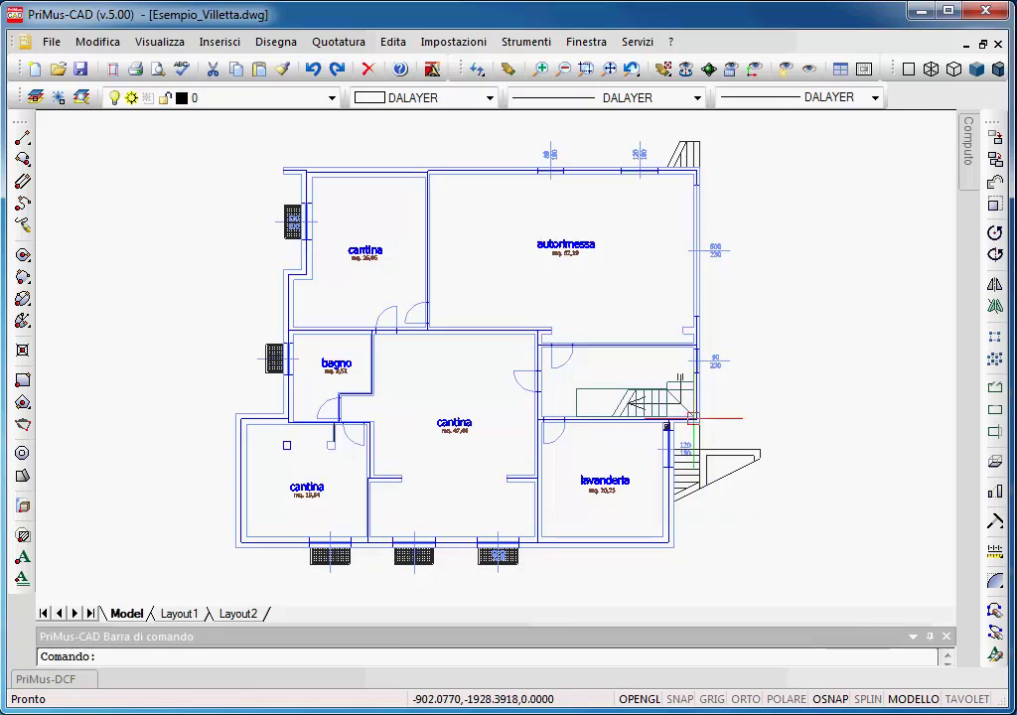
{"action": "left_click", "coordinate": [875, 98]}
{"action": "left_click", "coordinate": [875, 98]}
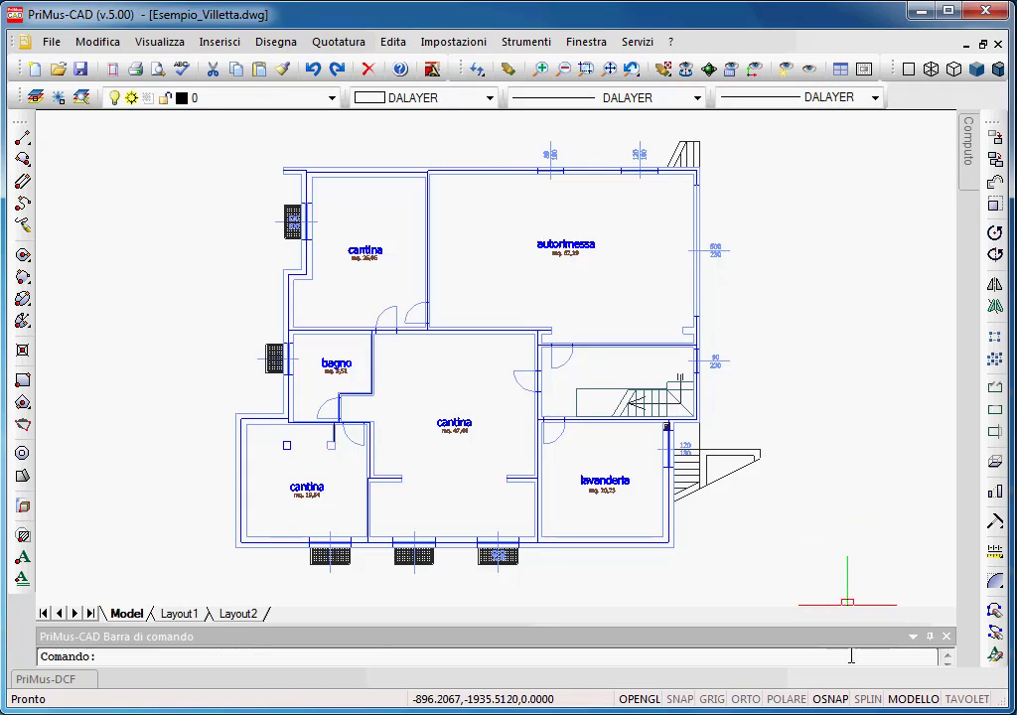
{"action": "left_click", "coordinate": [864, 699]}
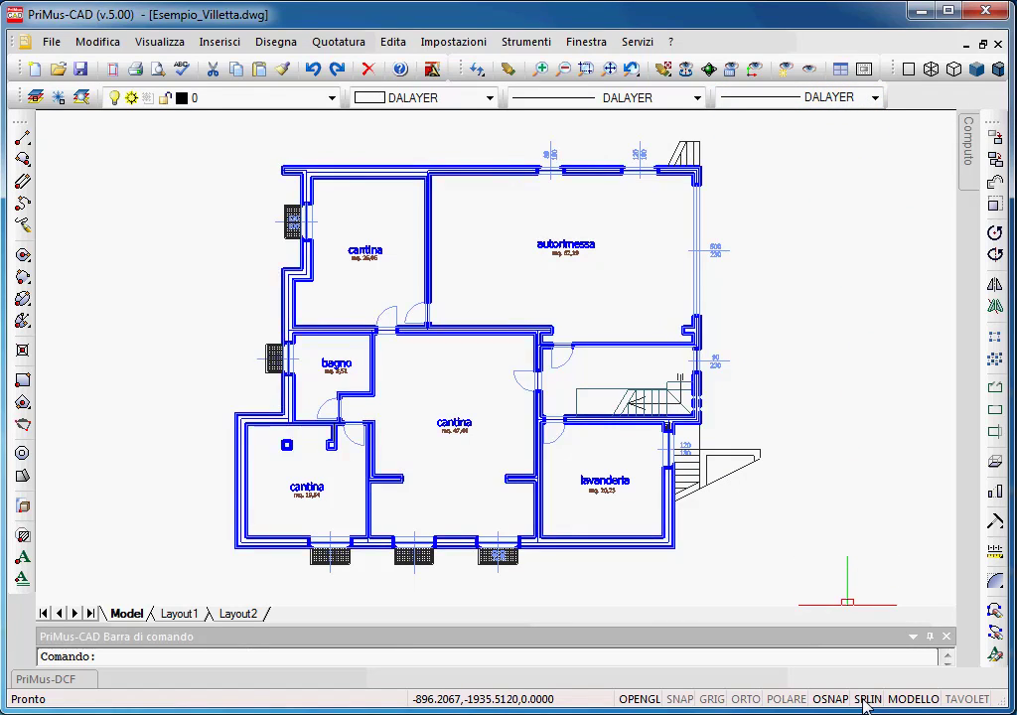
{"action": "left_click", "coordinate": [866, 700]}
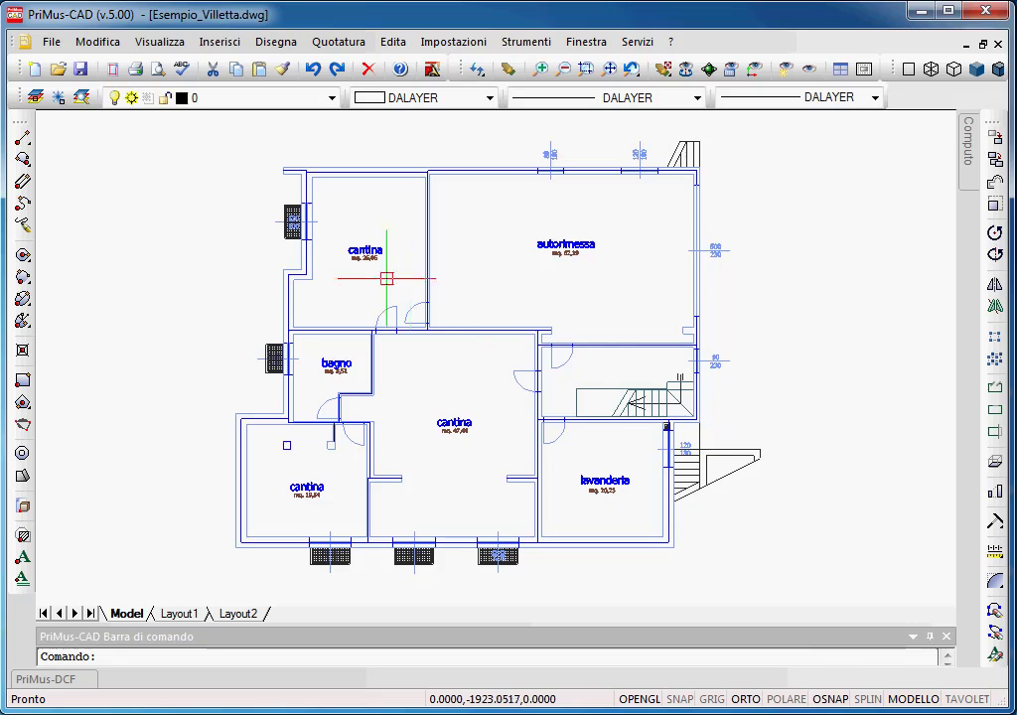
Draw a two-segment line at the upper left of the plan
{"action": "left_click", "coordinate": [22, 136]}
{"action": "left_click", "coordinate": [254, 167]}
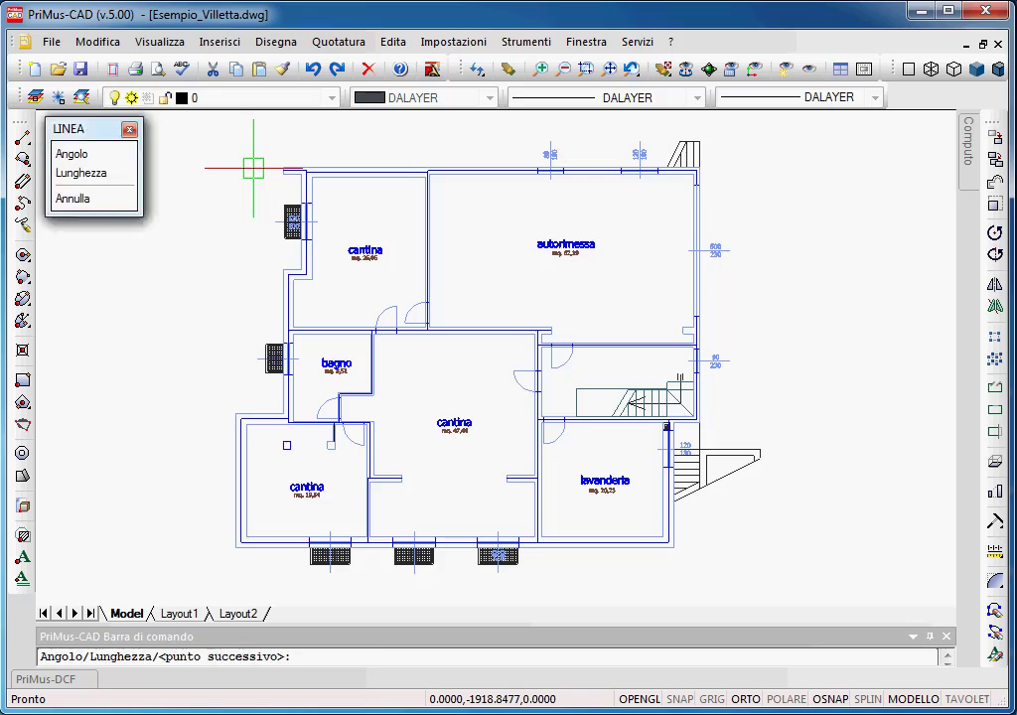
{"action": "left_click", "coordinate": [167, 170]}
{"action": "left_click", "coordinate": [161, 402]}
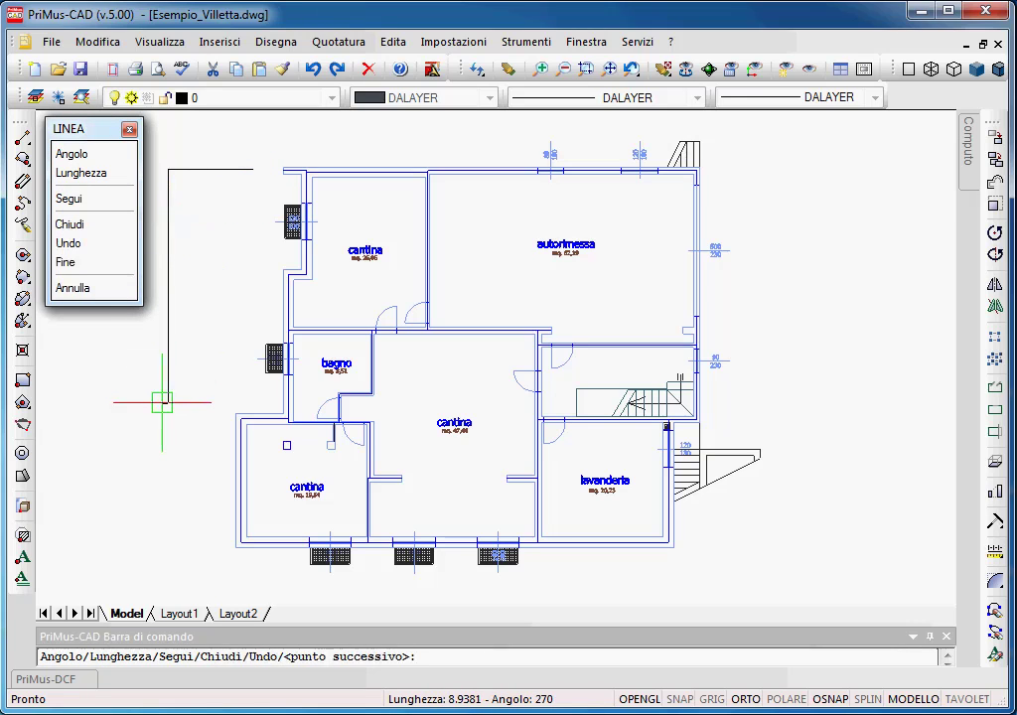
{"action": "key", "text": "Escape"}
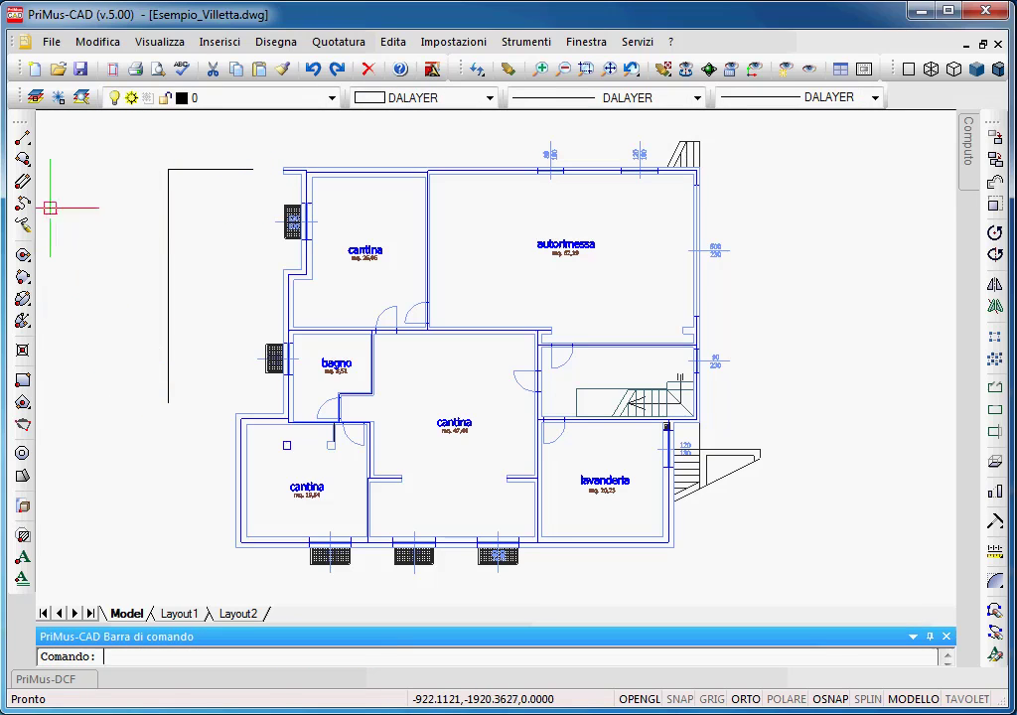
Draw a four-point polyline down the left side toward the plan's bottom
{"action": "left_click", "coordinate": [21, 159]}
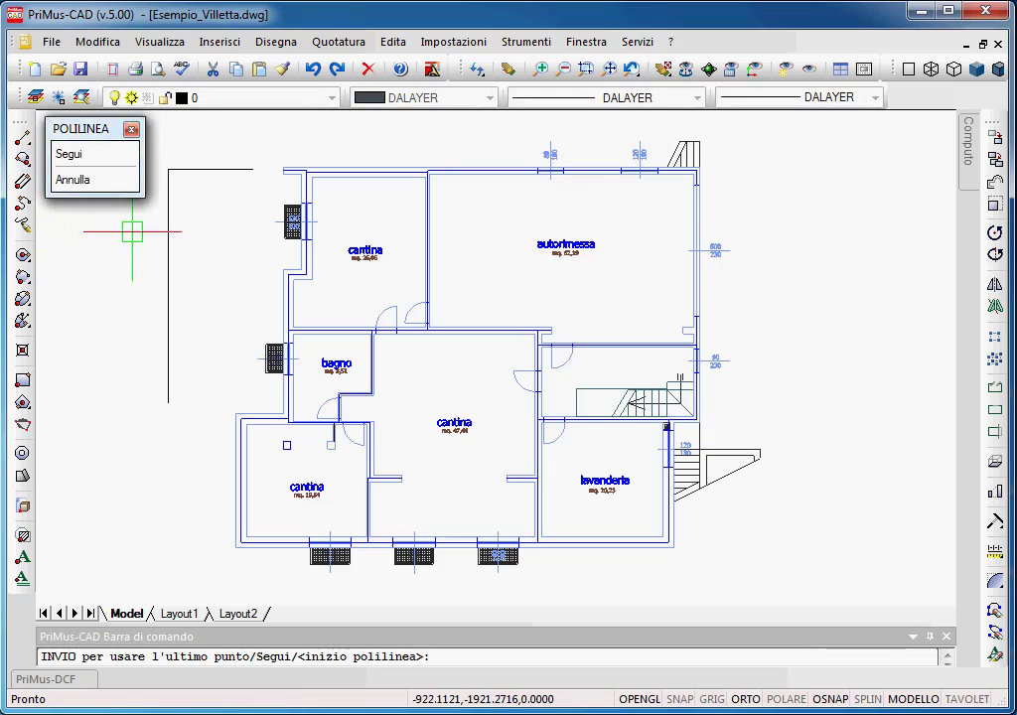
{"action": "left_click", "coordinate": [66, 152]}
{"action": "left_click", "coordinate": [130, 461]}
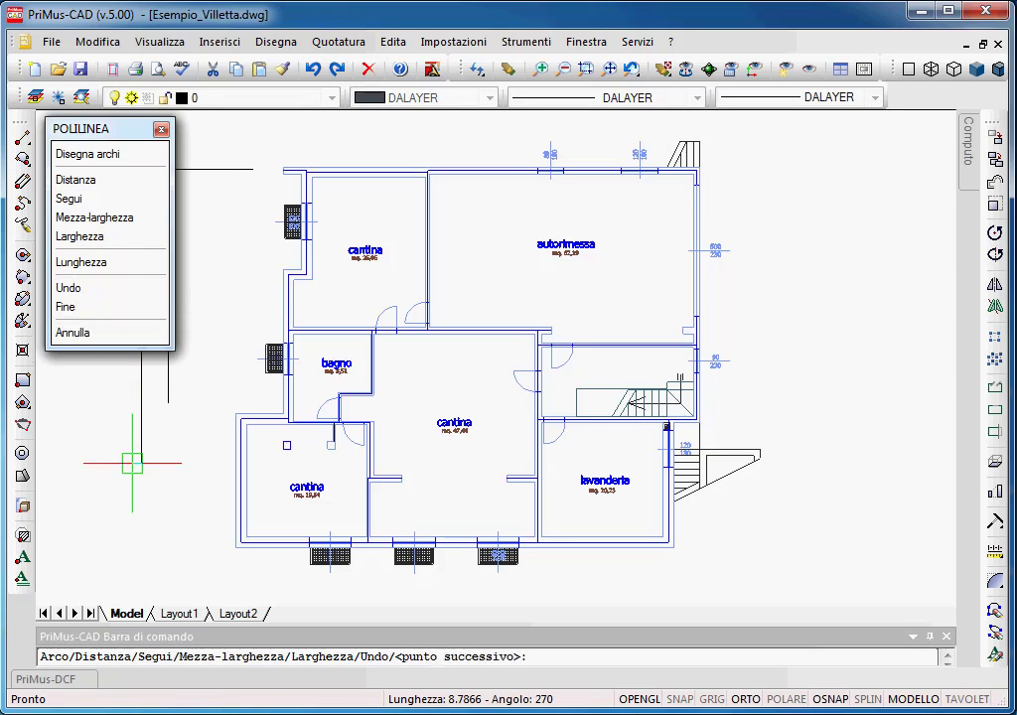
{"action": "left_click", "coordinate": [208, 464]}
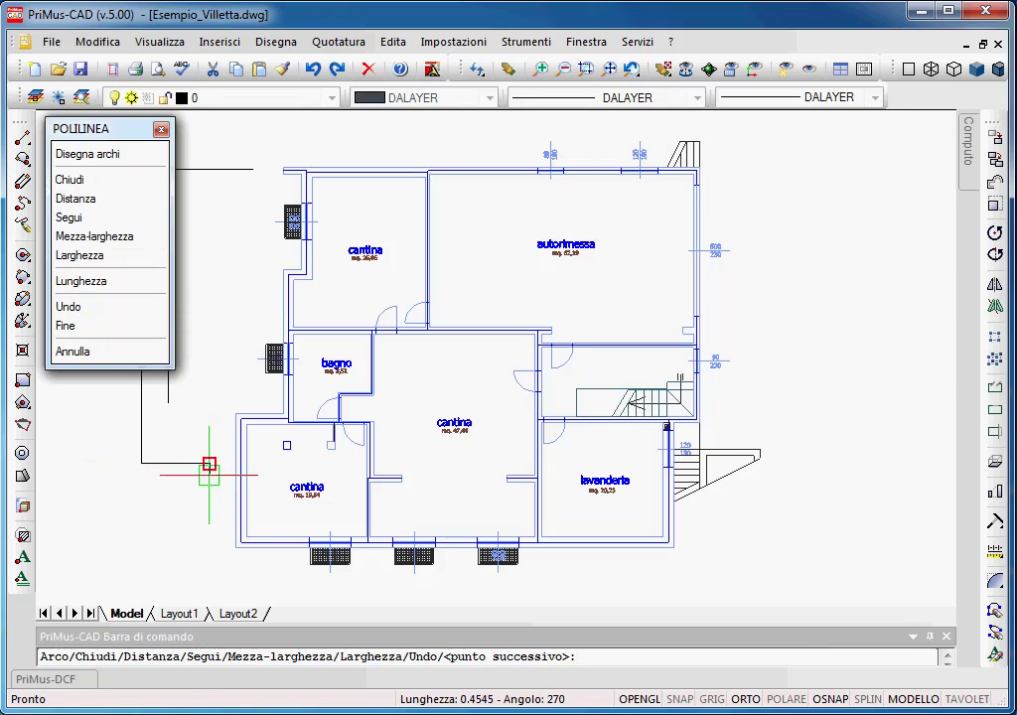
{"action": "left_click", "coordinate": [209, 550]}
{"action": "key", "text": "Return"}
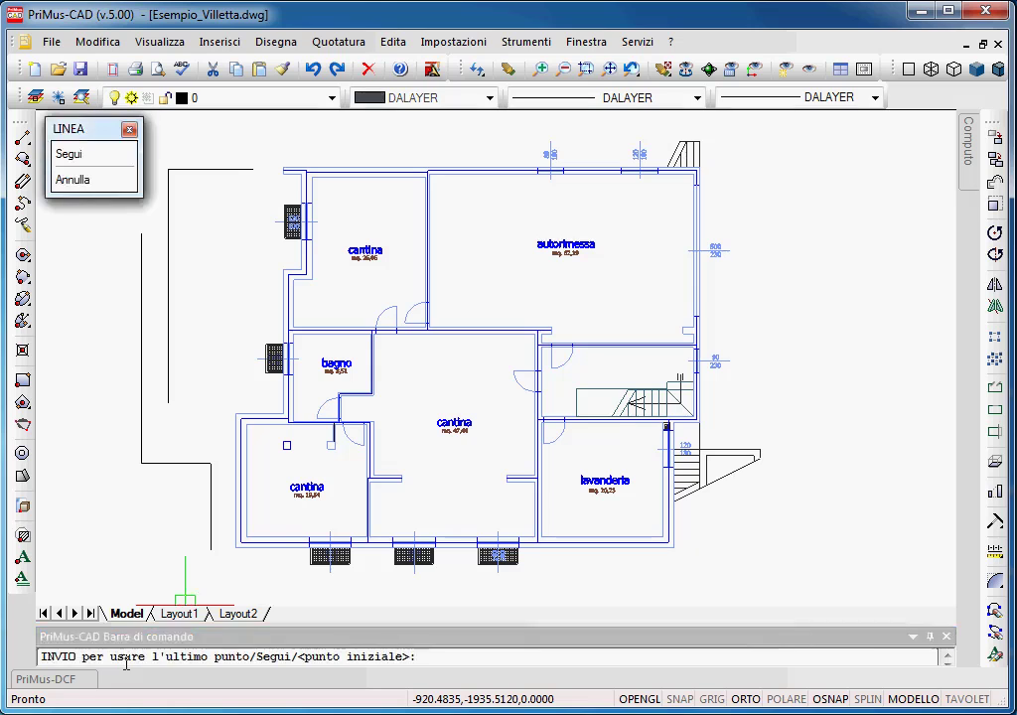
Draw an L-shaped line, vertical then horizontal, left of the plan
{"action": "left_click", "coordinate": [106, 235]}
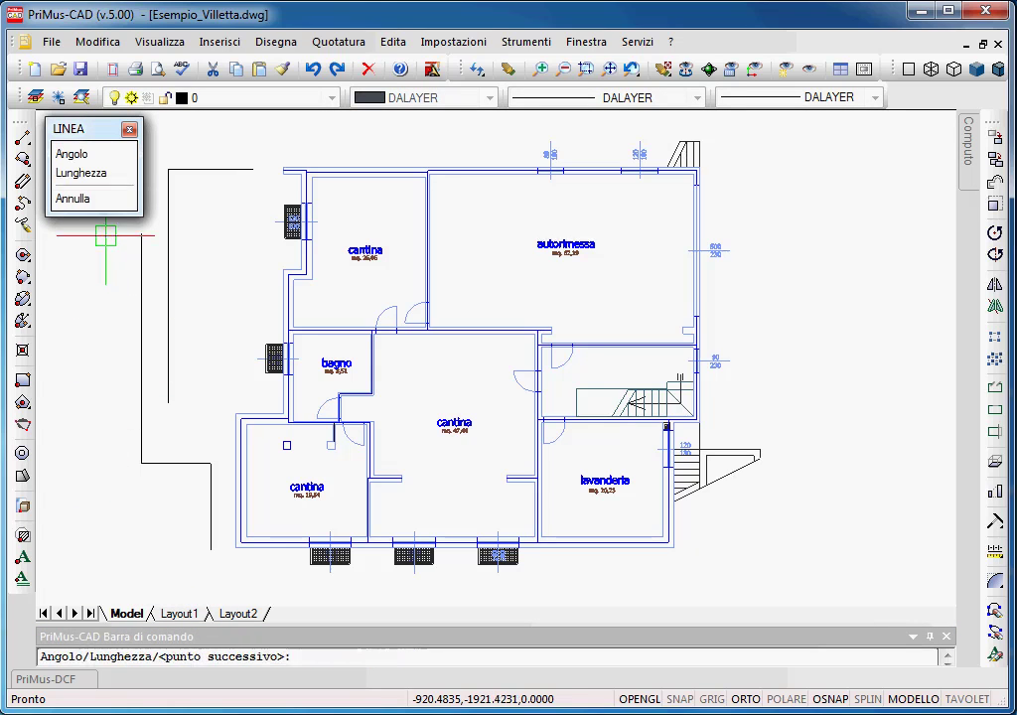
{"action": "left_click", "coordinate": [106, 500]}
{"action": "left_click", "coordinate": [158, 501]}
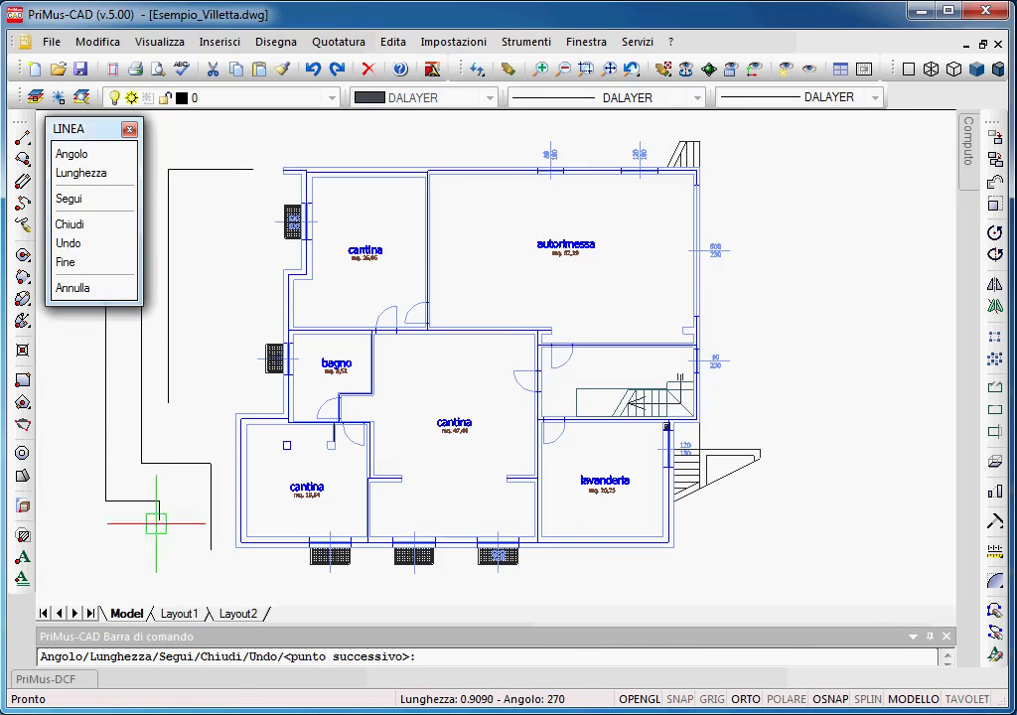
{"action": "key", "text": "Return"}
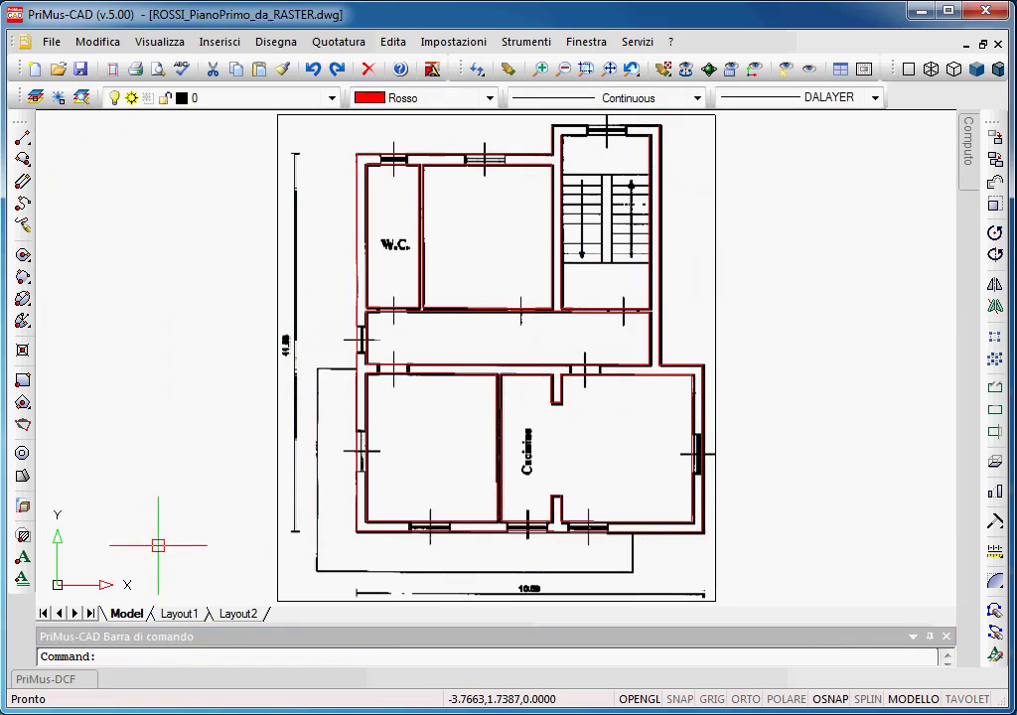
Trace a line along the top wall, then close the ROSSI first-floor drawing
{"action": "left_click", "coordinate": [22, 137]}
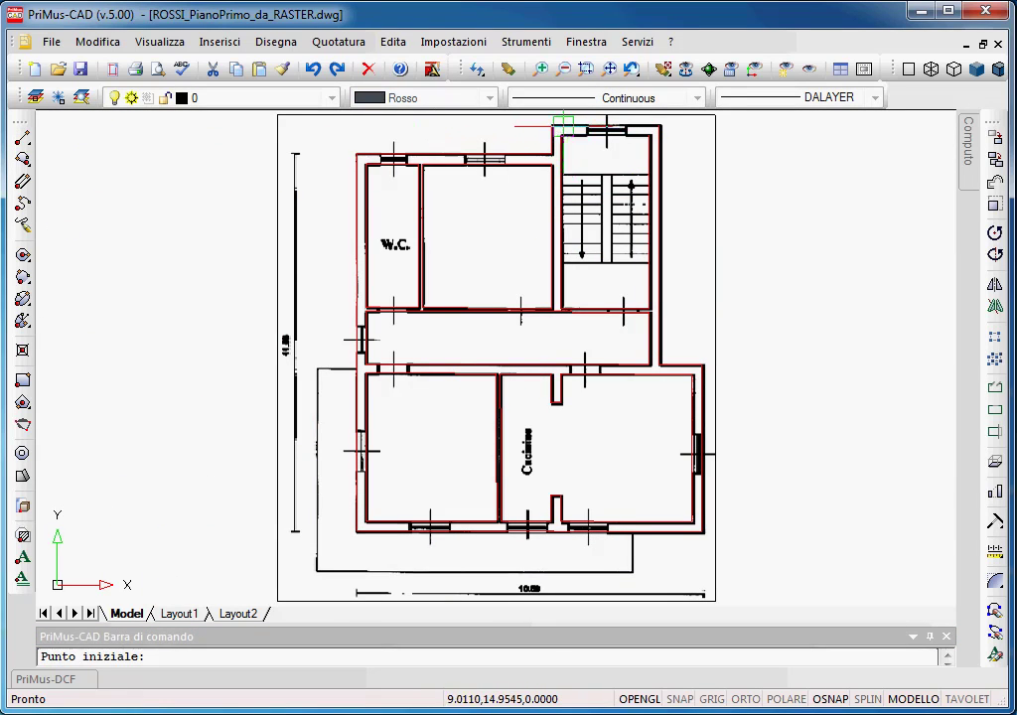
{"action": "left_click", "coordinate": [608, 125]}
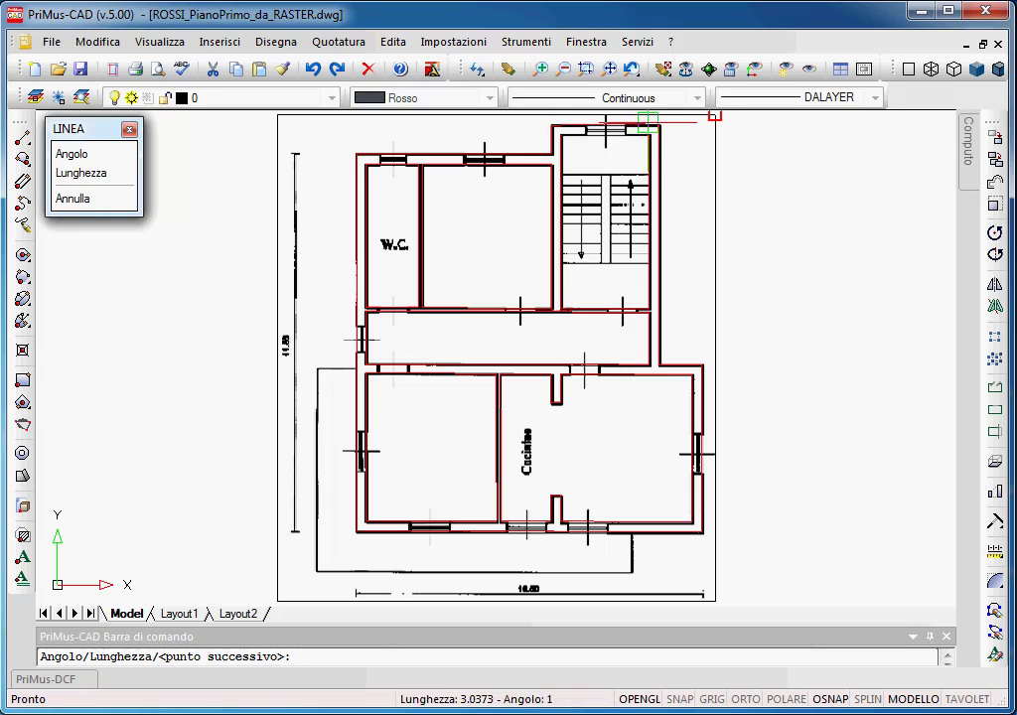
{"action": "left_click", "coordinate": [658, 124]}
{"action": "key", "text": "Return"}
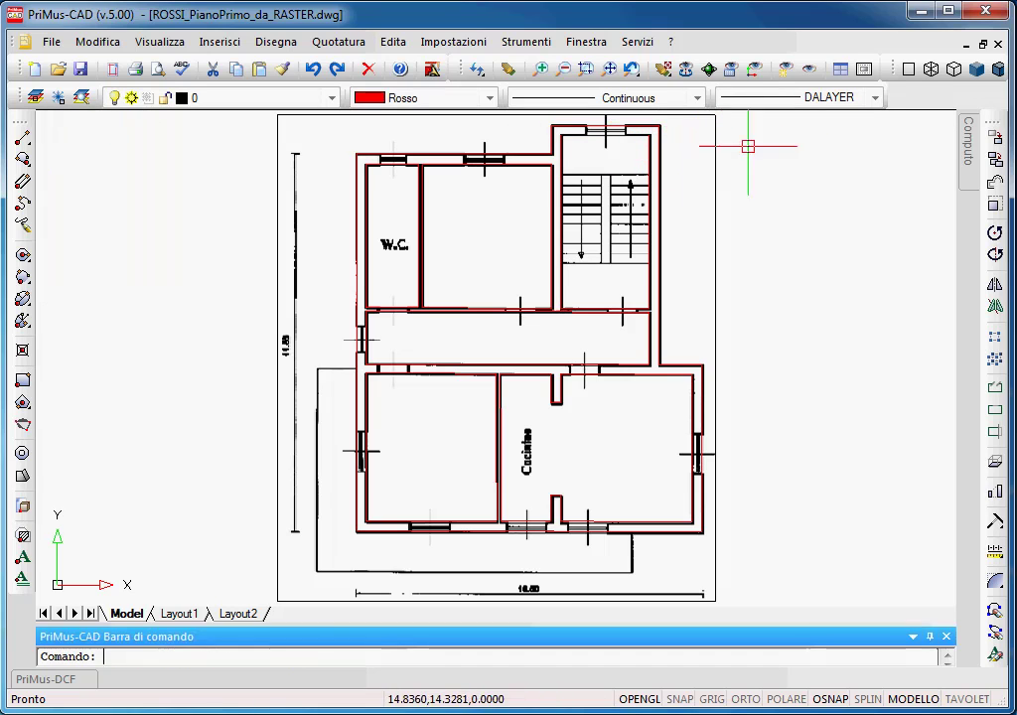
{"action": "left_click", "coordinate": [998, 45]}
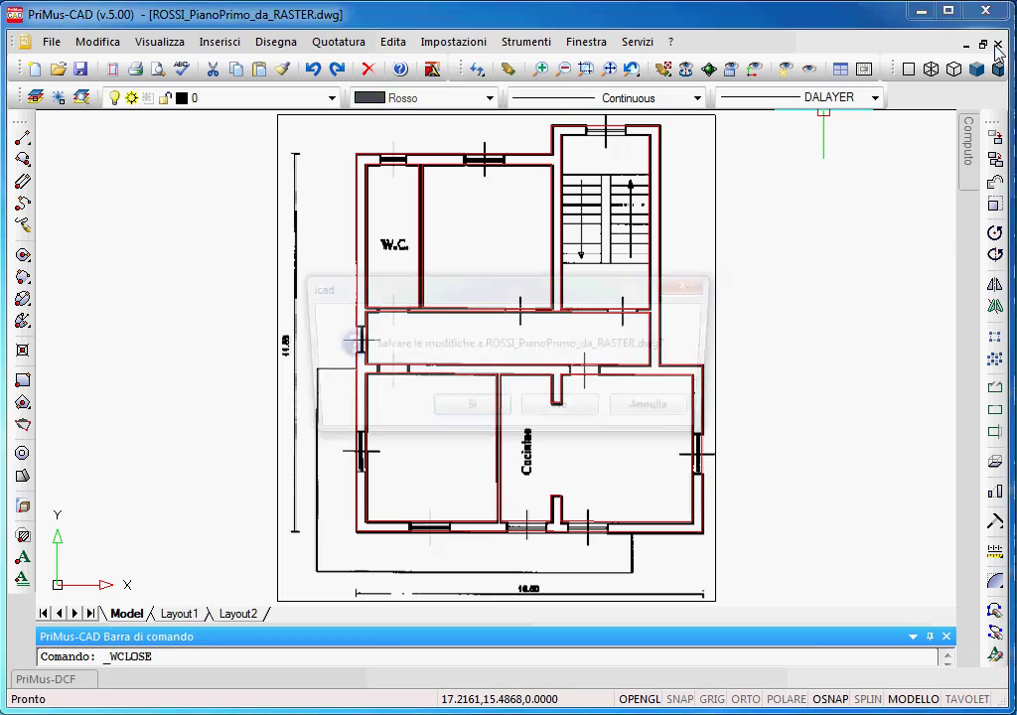
{"action": "left_click", "coordinate": [467, 411]}
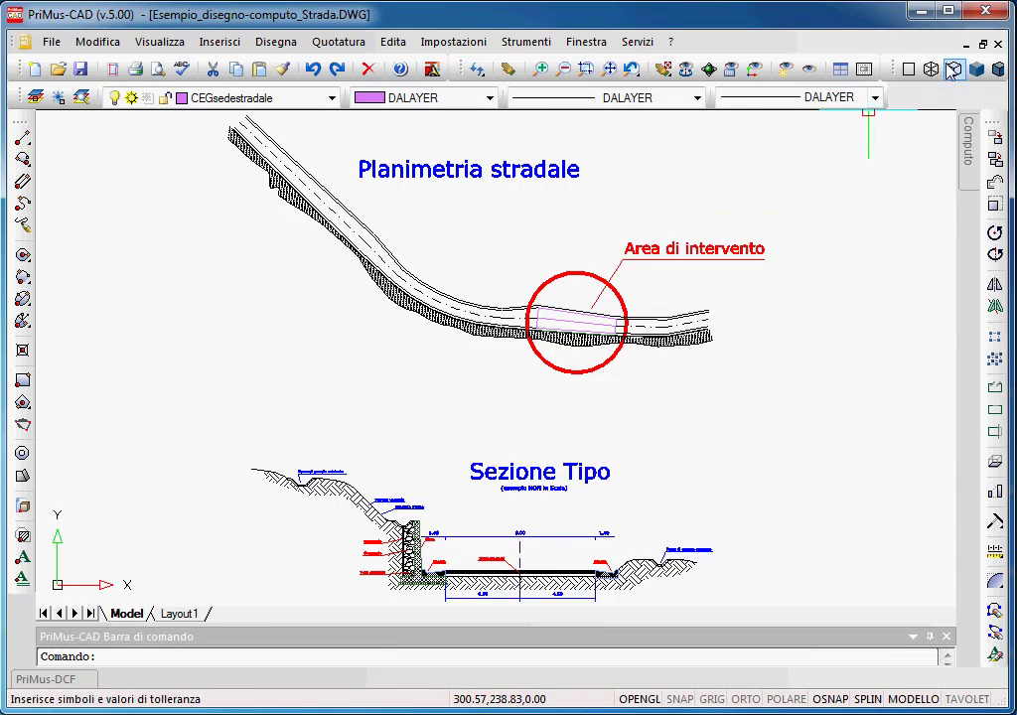
Close the Strada, Impianto_Elettrico and Impianto_Gas example drawings
{"action": "left_click", "coordinate": [998, 46]}
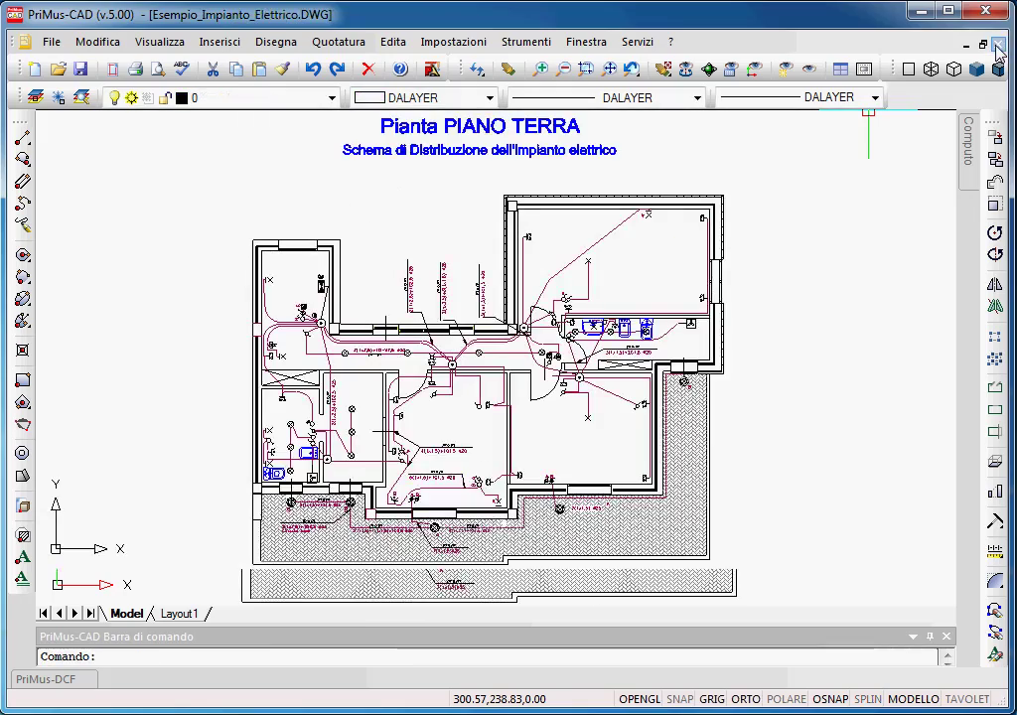
{"action": "left_click", "coordinate": [999, 46]}
{"action": "left_click", "coordinate": [998, 46]}
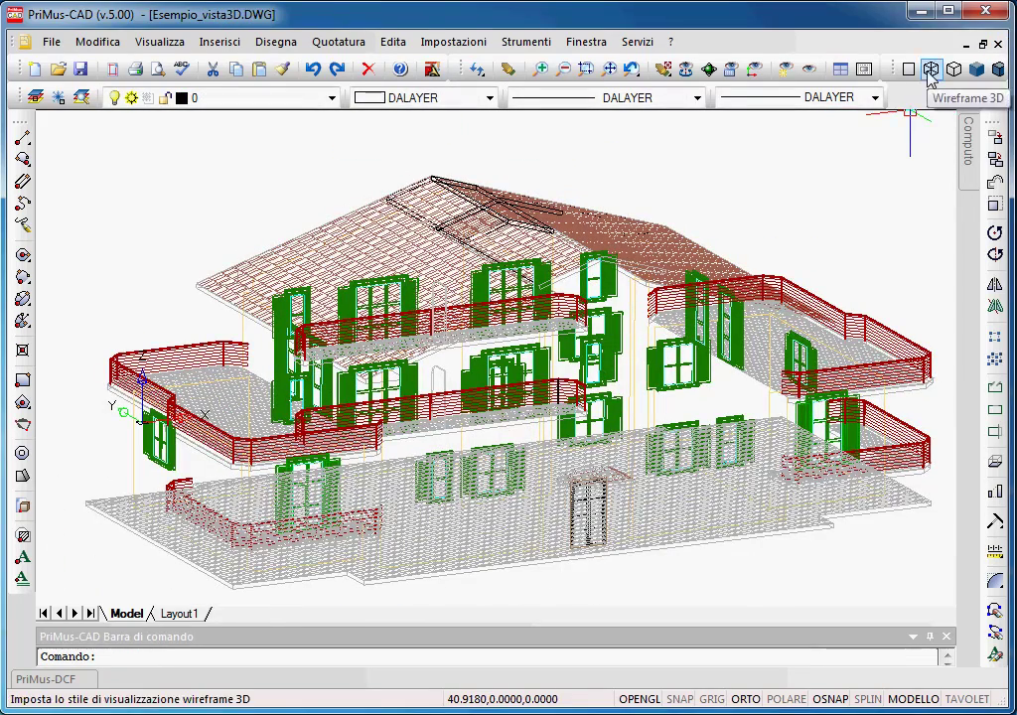
Shade the 3D house realistically, orbit it, then close it without saving
{"action": "left_click", "coordinate": [975, 68]}
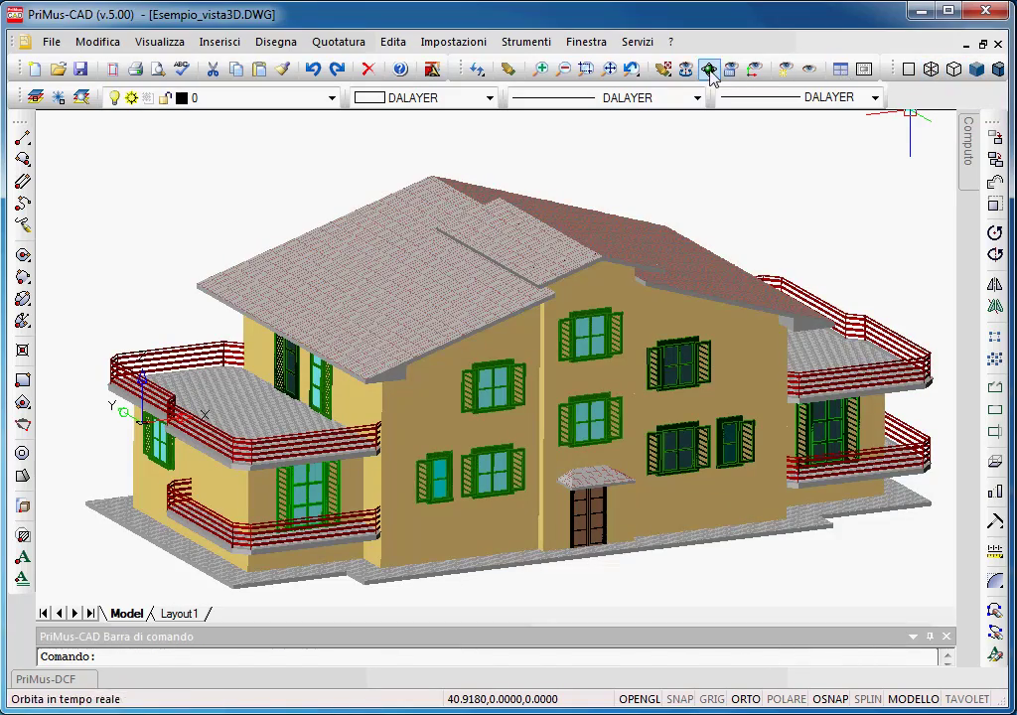
{"action": "left_click", "coordinate": [708, 69]}
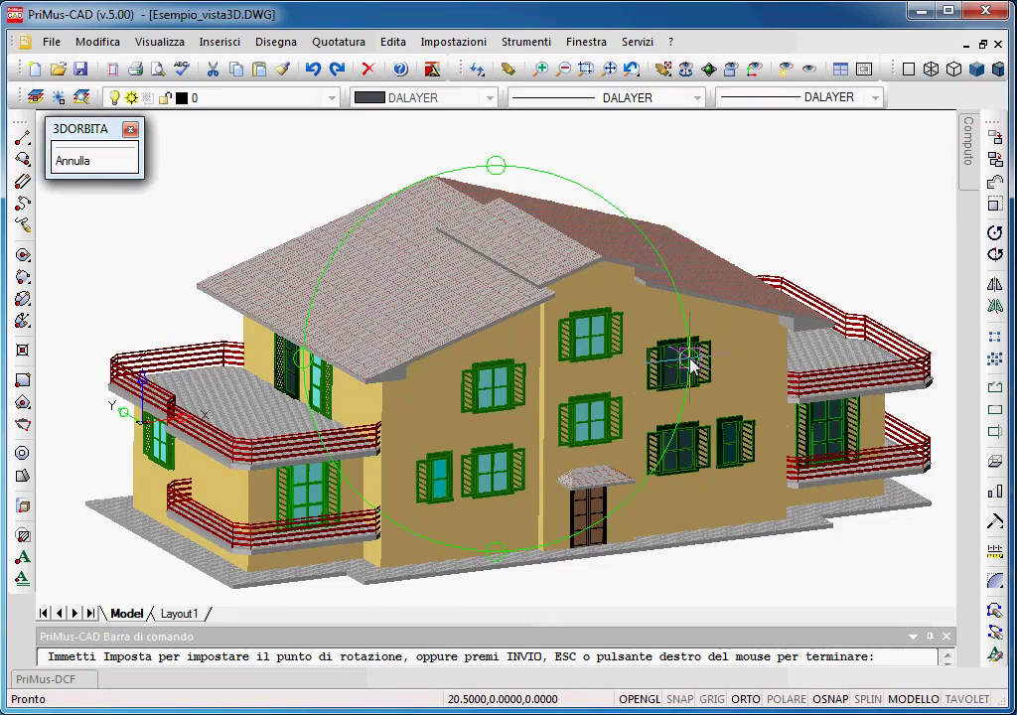
{"action": "left_click_drag", "start_coordinate": [692, 367], "coordinate": [731, 311]}
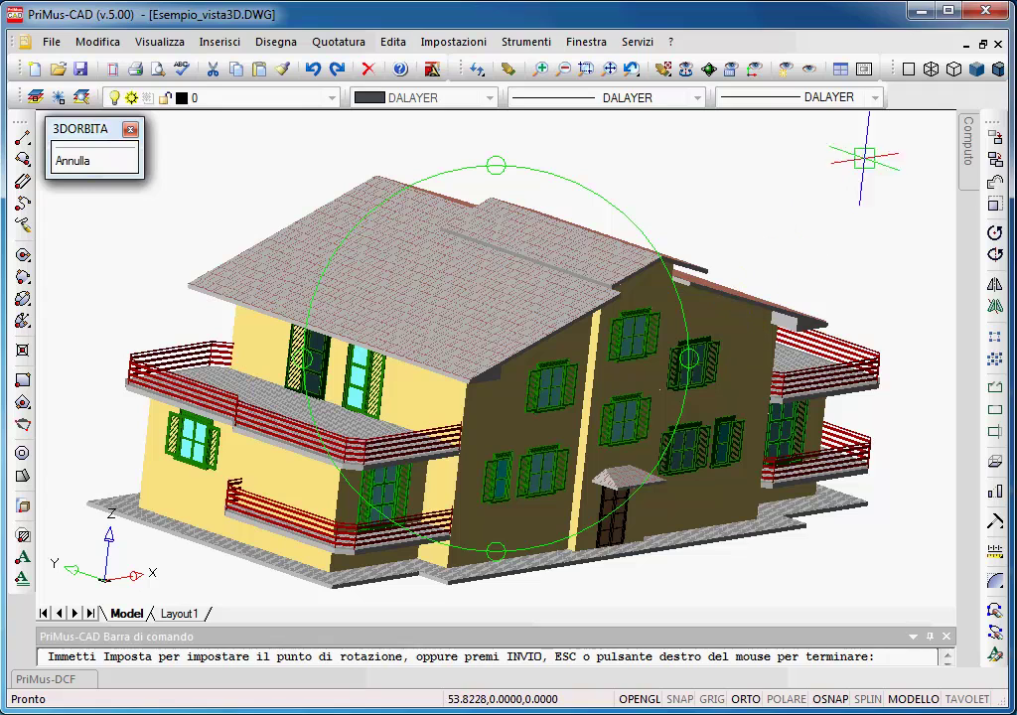
{"action": "left_click", "coordinate": [998, 46]}
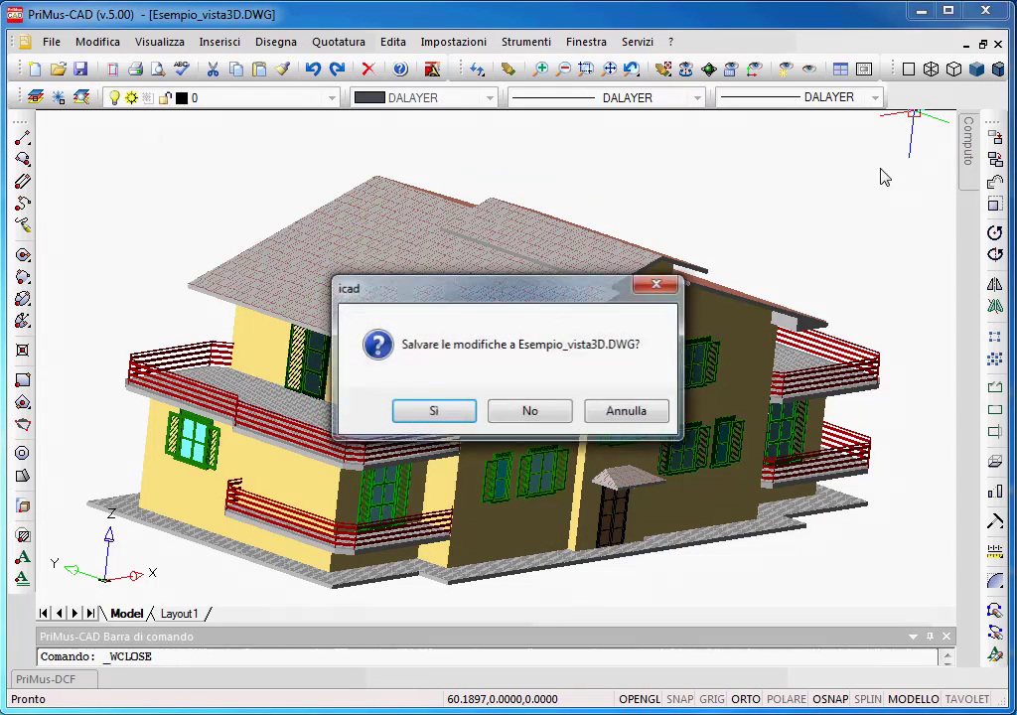
{"action": "left_click", "coordinate": [524, 415]}
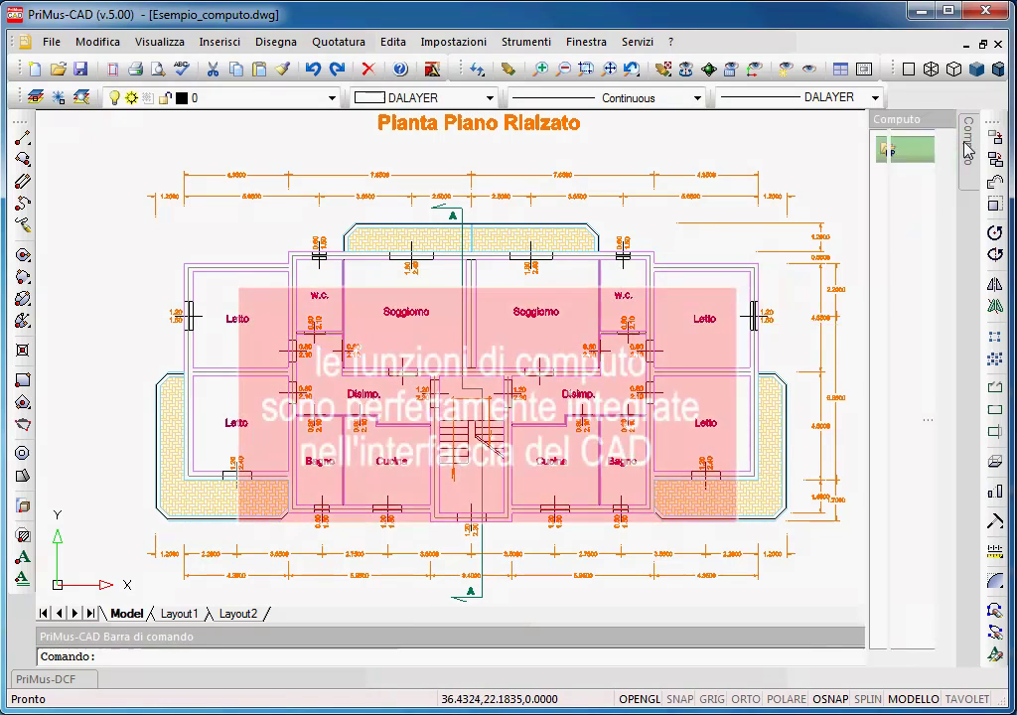
Pin the Computo panel and add price item 107.01.1.011 Intonaco su superfici piane interne
{"action": "left_click", "coordinate": [931, 119]}
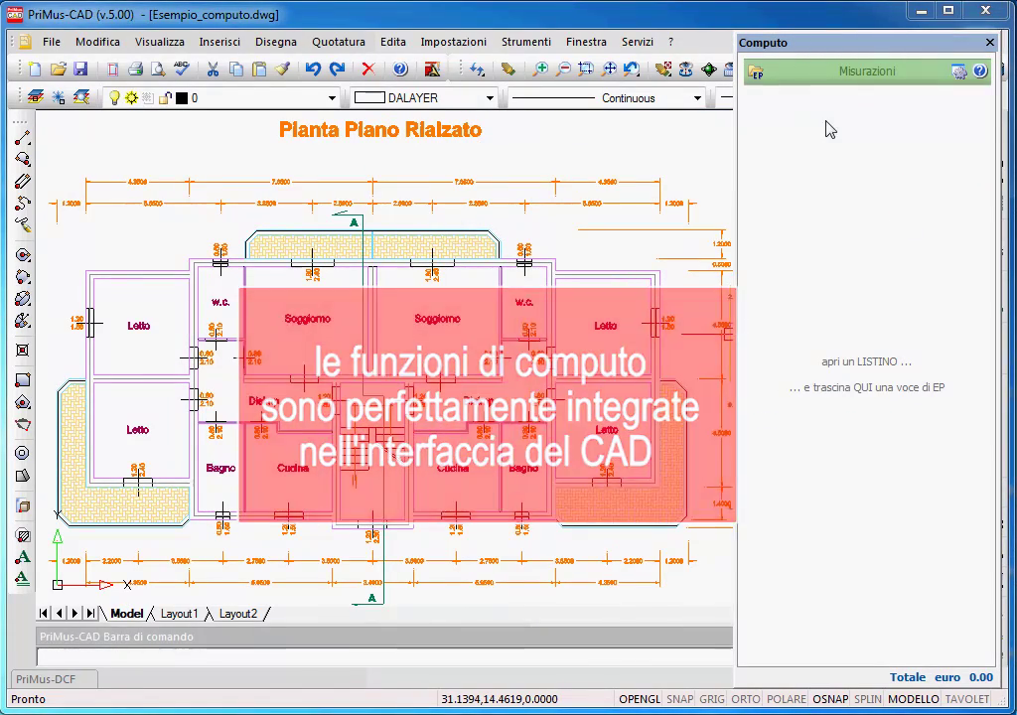
{"action": "left_click", "coordinate": [756, 76]}
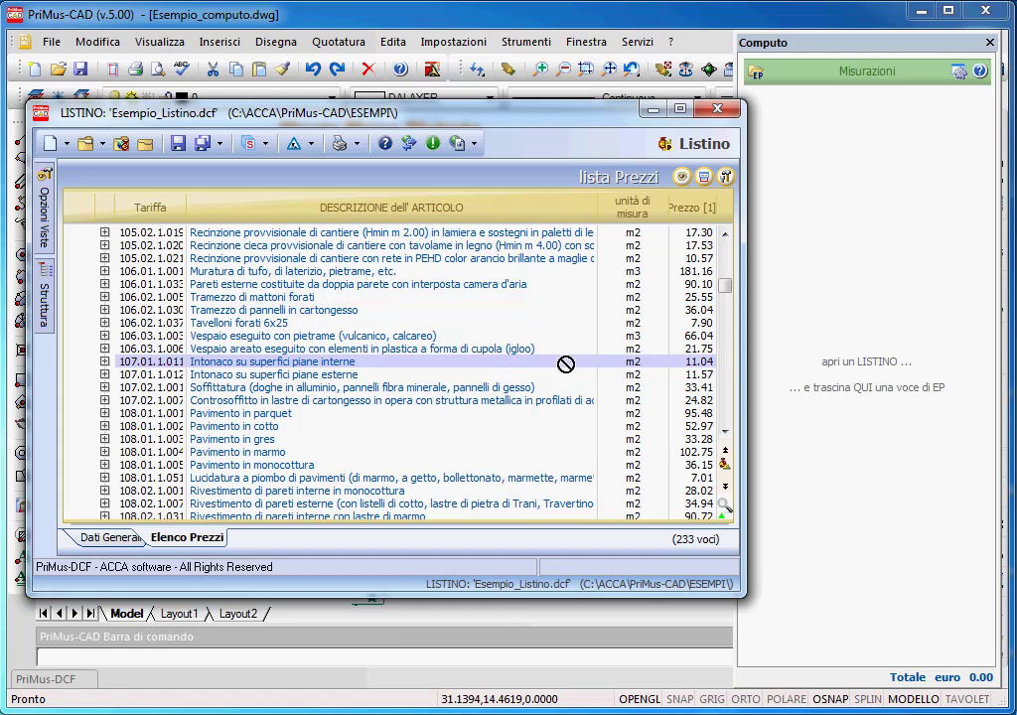
{"action": "left_click_drag", "start_coordinate": [879, 367], "coordinate": [879, 369]}
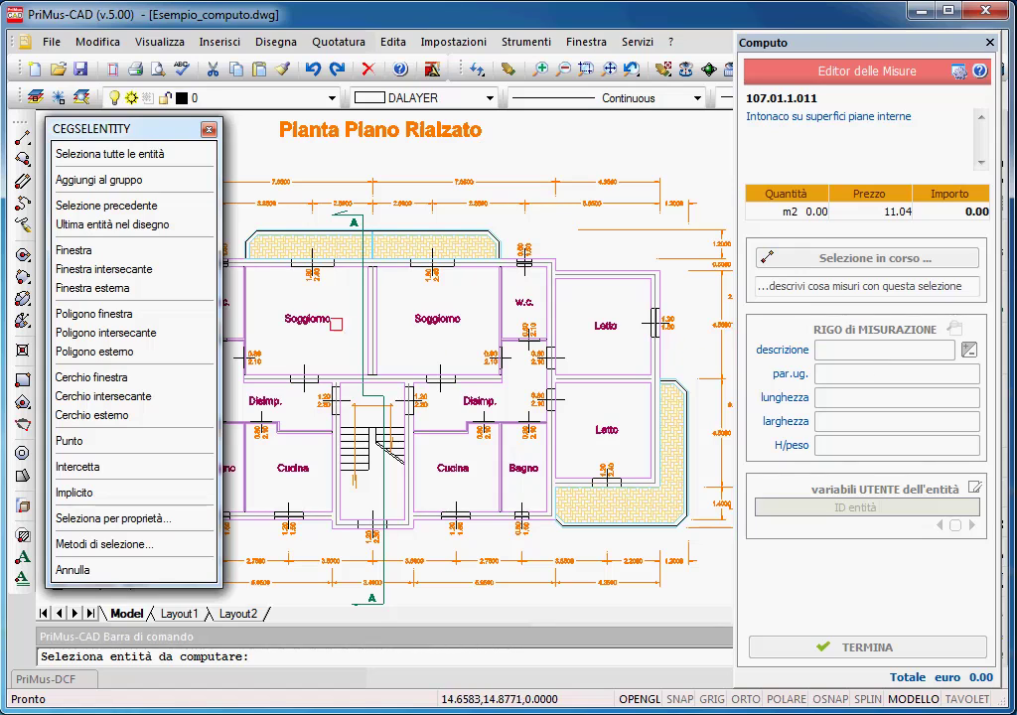
Select four room outlines and describe them as Pareti Interne, Vano
{"action": "left_click", "coordinate": [269, 271]}
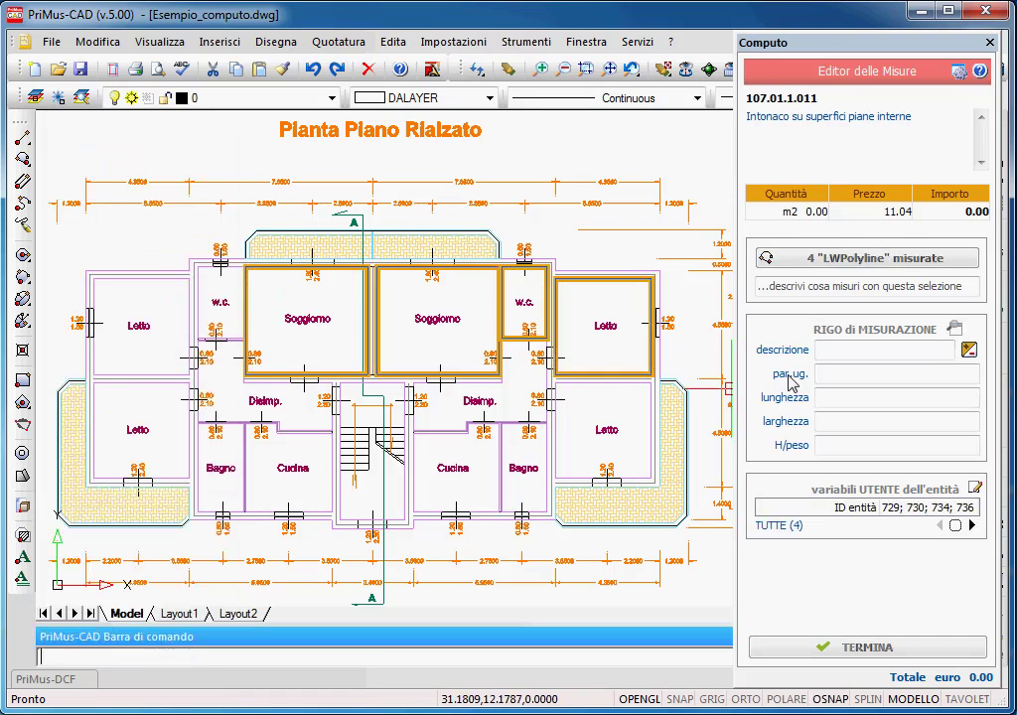
{"action": "left_click", "coordinate": [809, 287]}
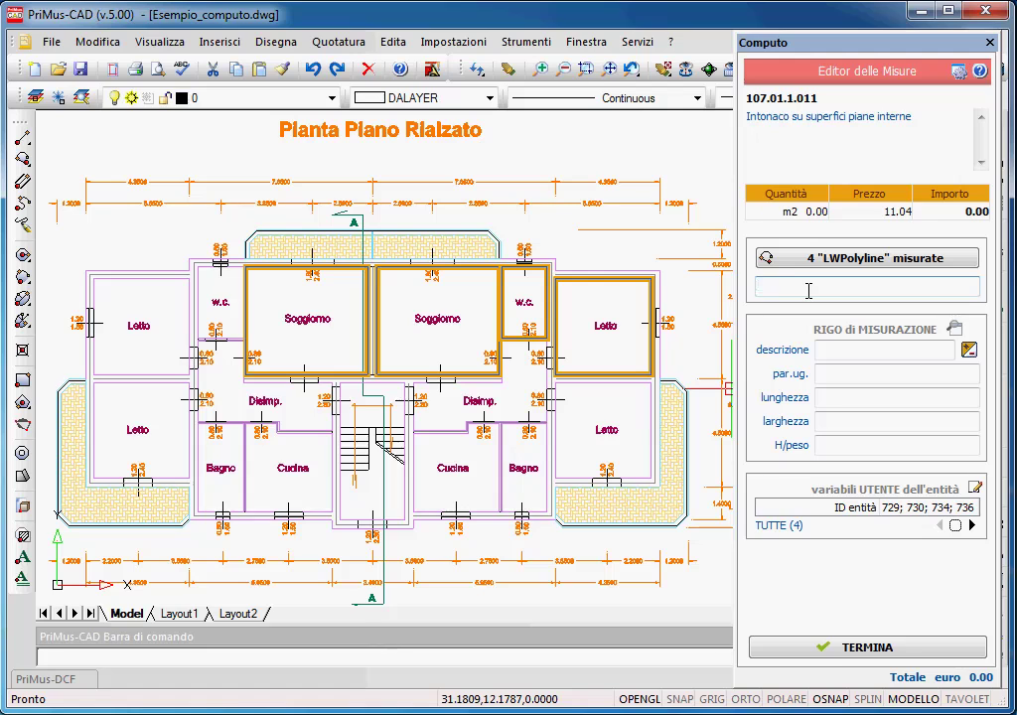
{"action": "type", "text": "Pareti Interne"}
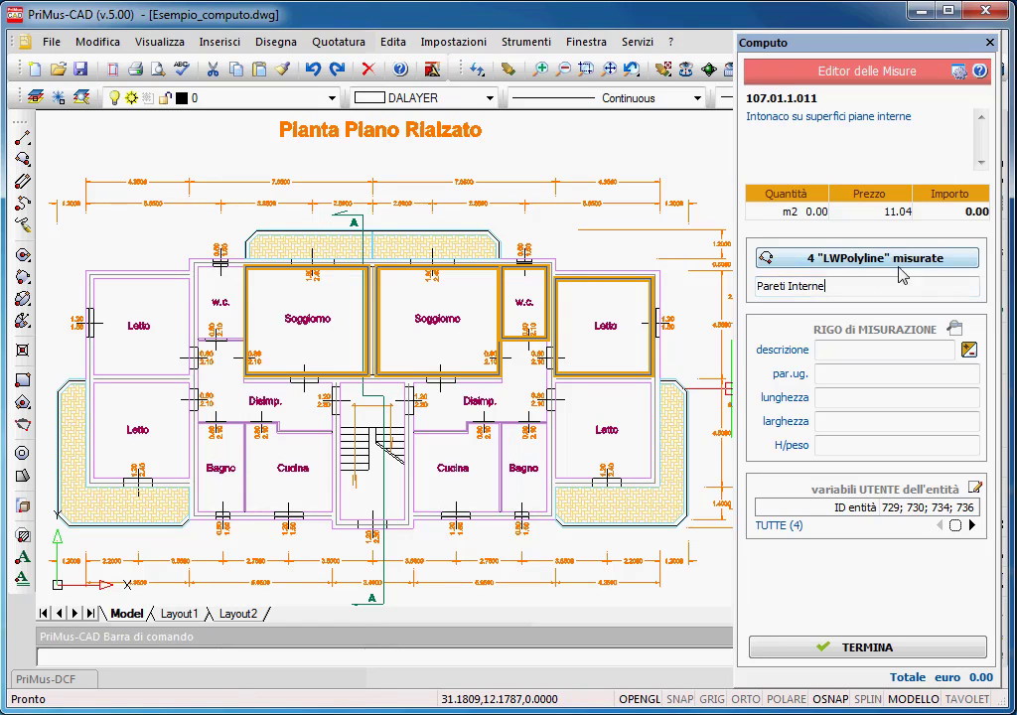
{"action": "left_click", "coordinate": [831, 350]}
{"action": "type", "text": "V"}
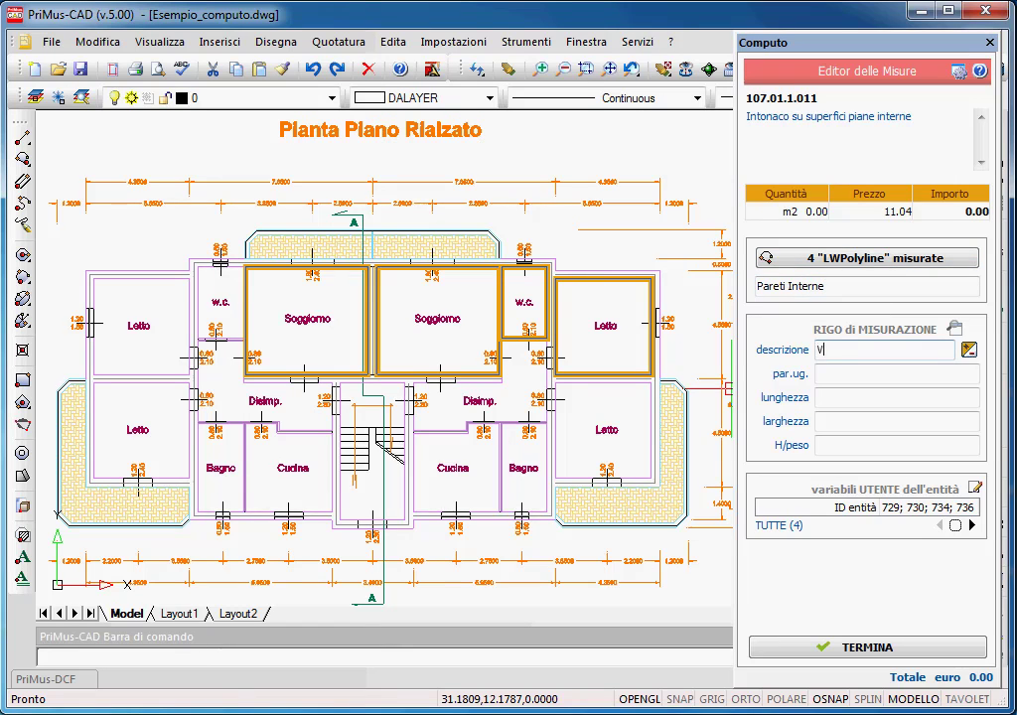
{"action": "type", "text": "ano"}
Insert $ID$ in the description, use $lunghezza$ as length, and enter the height
{"action": "right_click", "coordinate": [872, 352]}
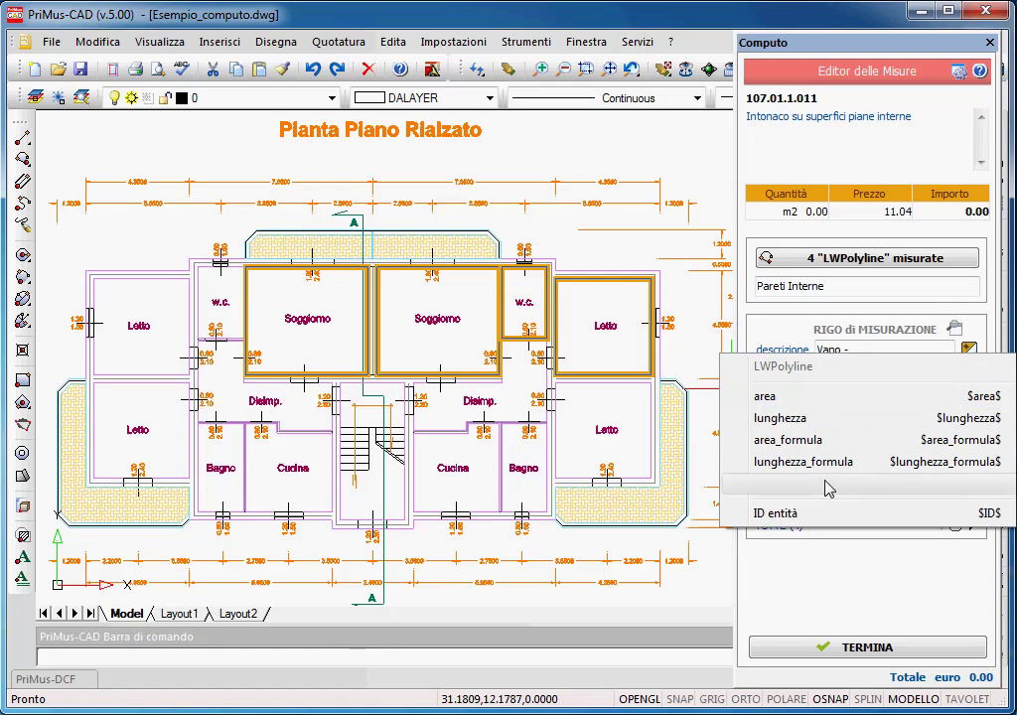
{"action": "left_click", "coordinate": [829, 512]}
{"action": "right_click", "coordinate": [822, 399]}
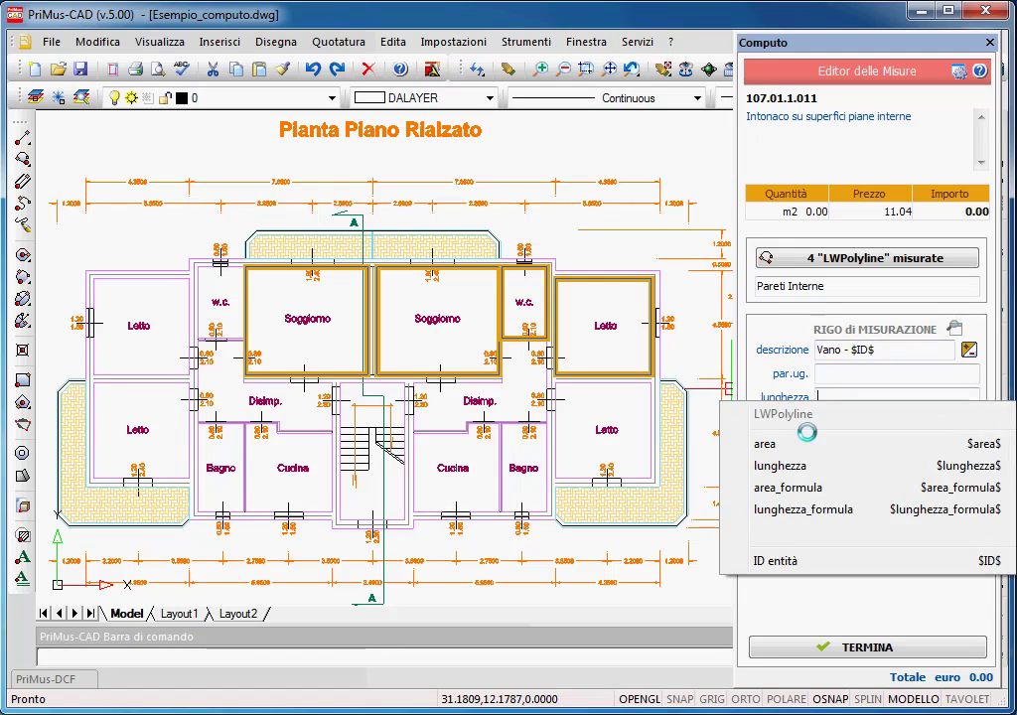
{"action": "left_click", "coordinate": [779, 465]}
{"action": "left_click", "coordinate": [837, 447]}
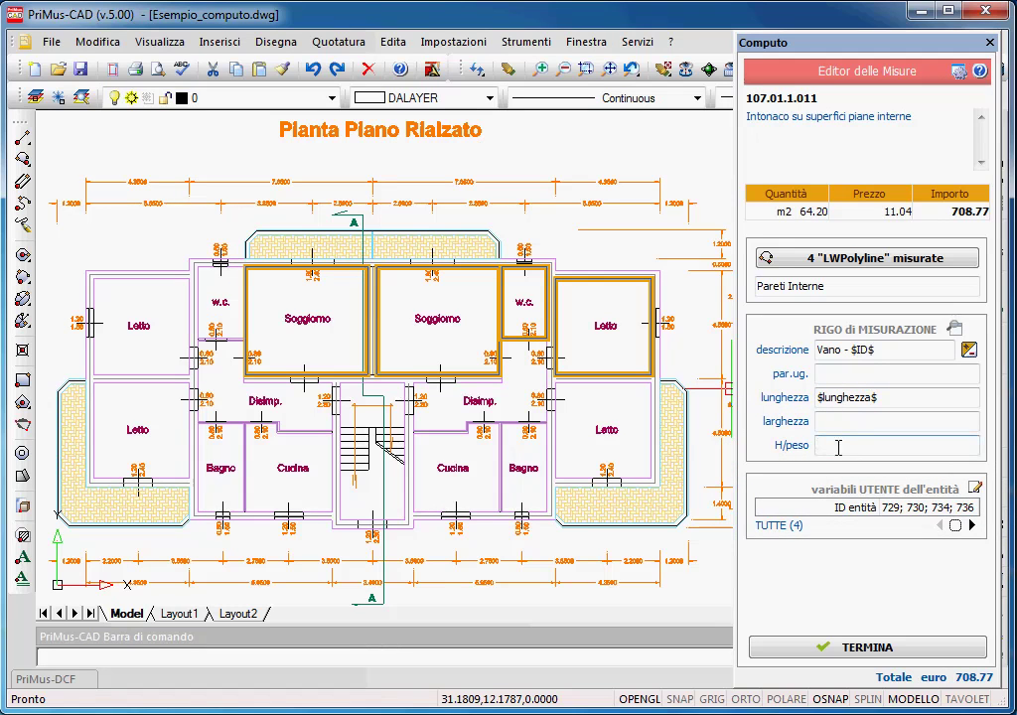
{"action": "type", "text": "2.75"}
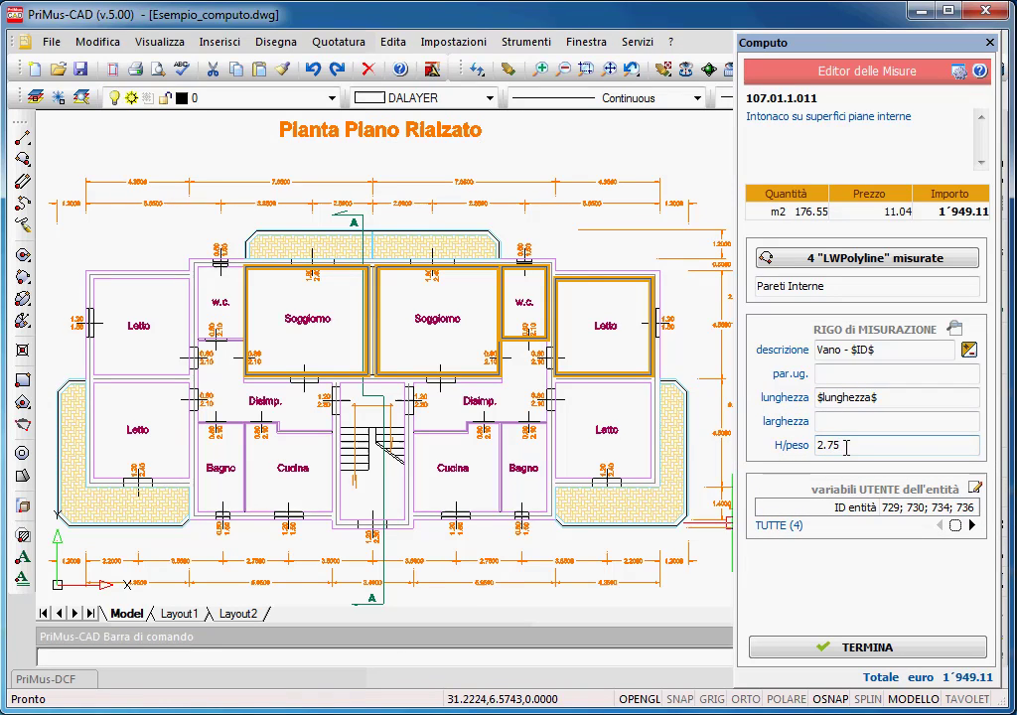
{"action": "left_click", "coordinate": [956, 329]}
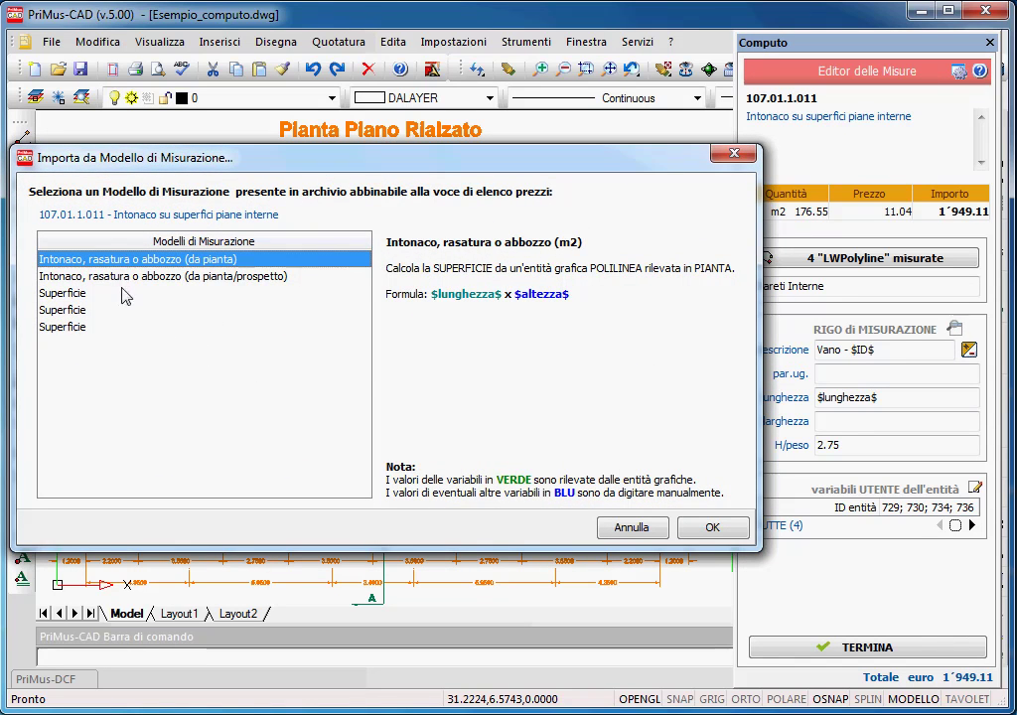
Apply the plaster measurement template for surfaces measured from plan
{"action": "left_click", "coordinate": [118, 277]}
{"action": "left_click", "coordinate": [107, 292]}
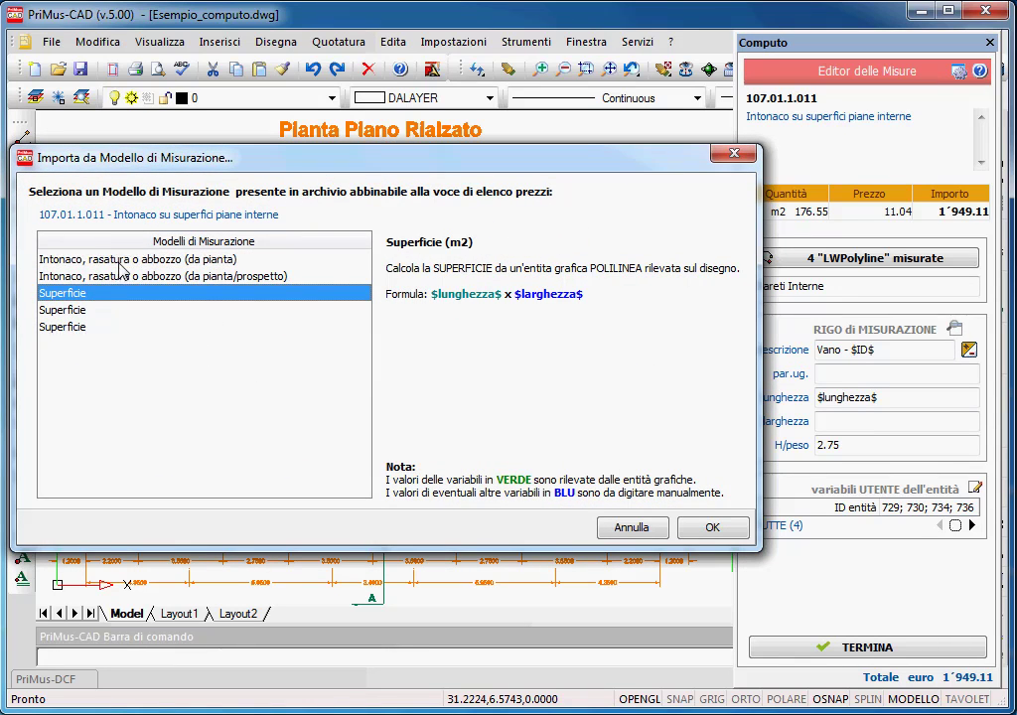
{"action": "left_click", "coordinate": [119, 261]}
{"action": "left_click", "coordinate": [712, 528]}
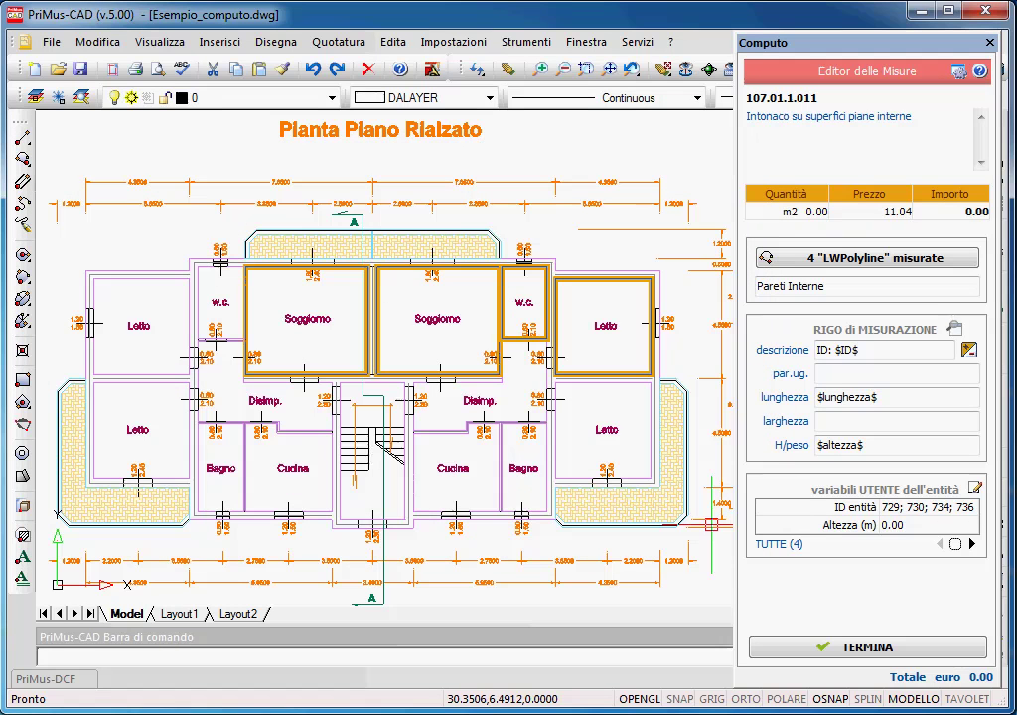
Replace the ID: prefix with Vano, set height 2.75, and finish the measurement
{"action": "left_click_drag", "start_coordinate": [832, 350], "coordinate": [761, 355]}
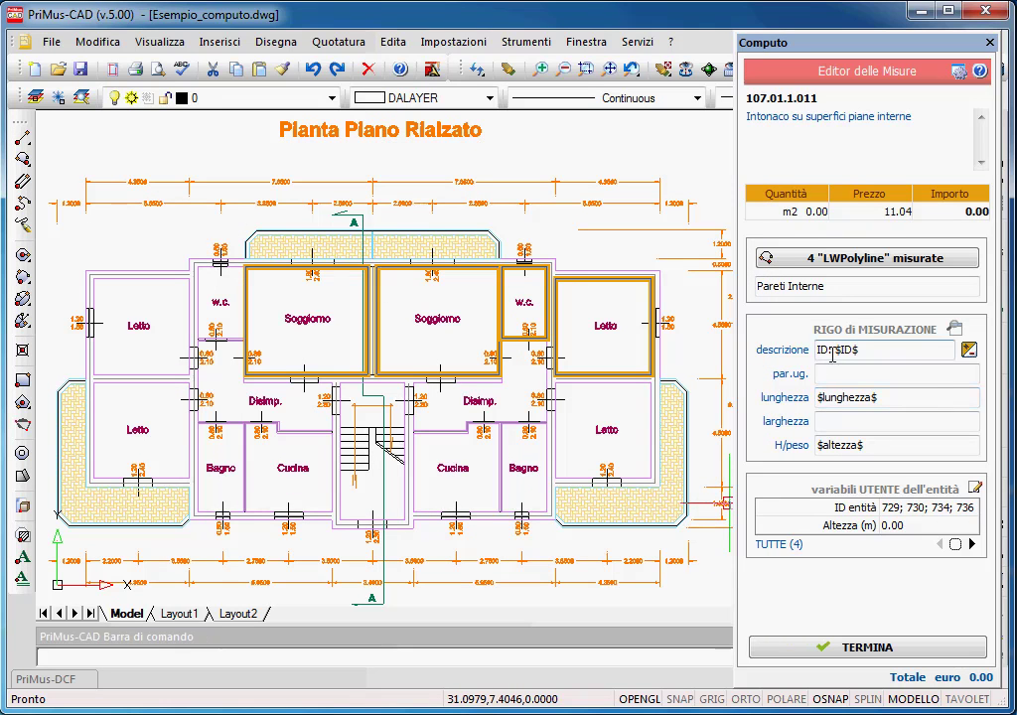
{"action": "type", "text": "Vano"}
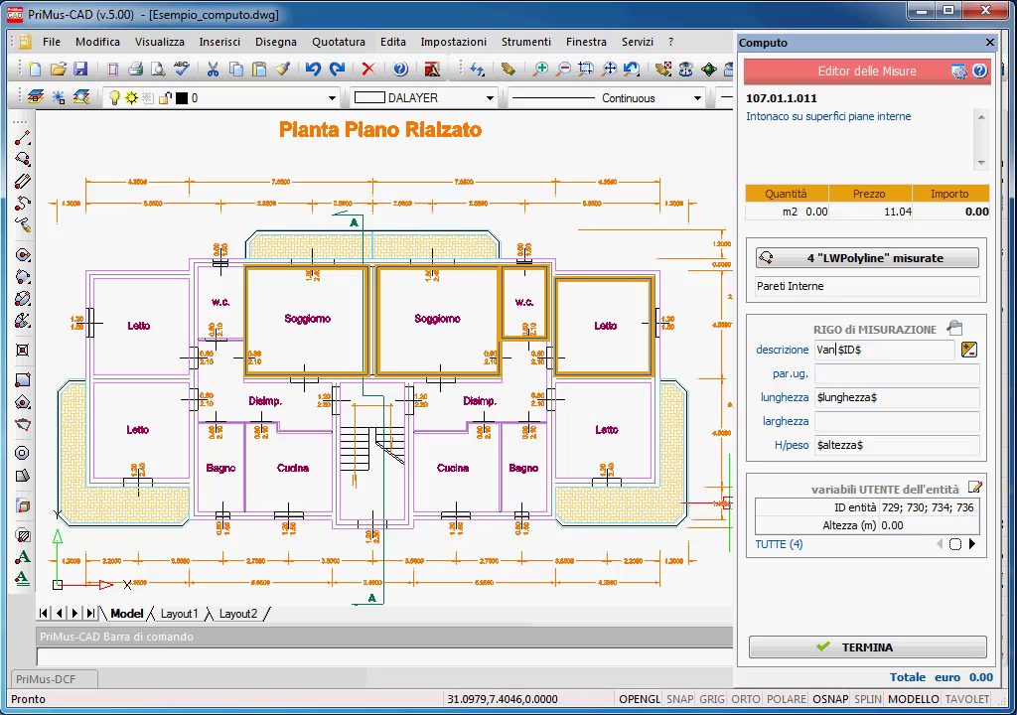
{"action": "left_click", "coordinate": [892, 526]}
{"action": "type", "text": "2.75"}
{"action": "left_click", "coordinate": [907, 647]}
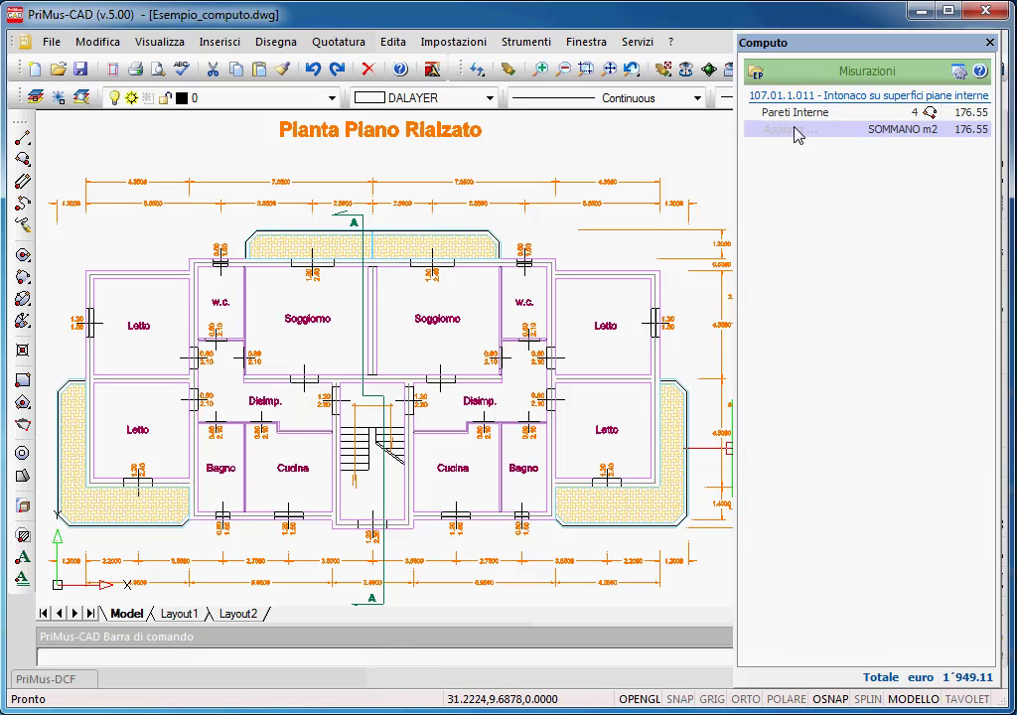
Add a Detrazione Vuoti row as a negative 19.20 m2 deduction
{"action": "left_click", "coordinate": [793, 131]}
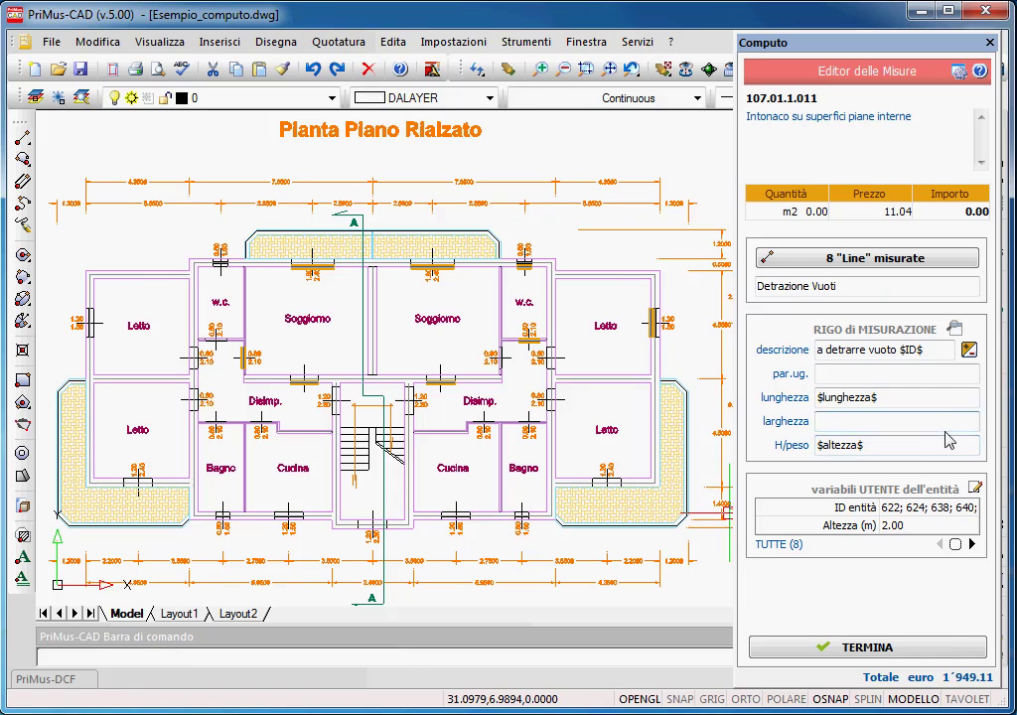
{"action": "left_click", "coordinate": [968, 349]}
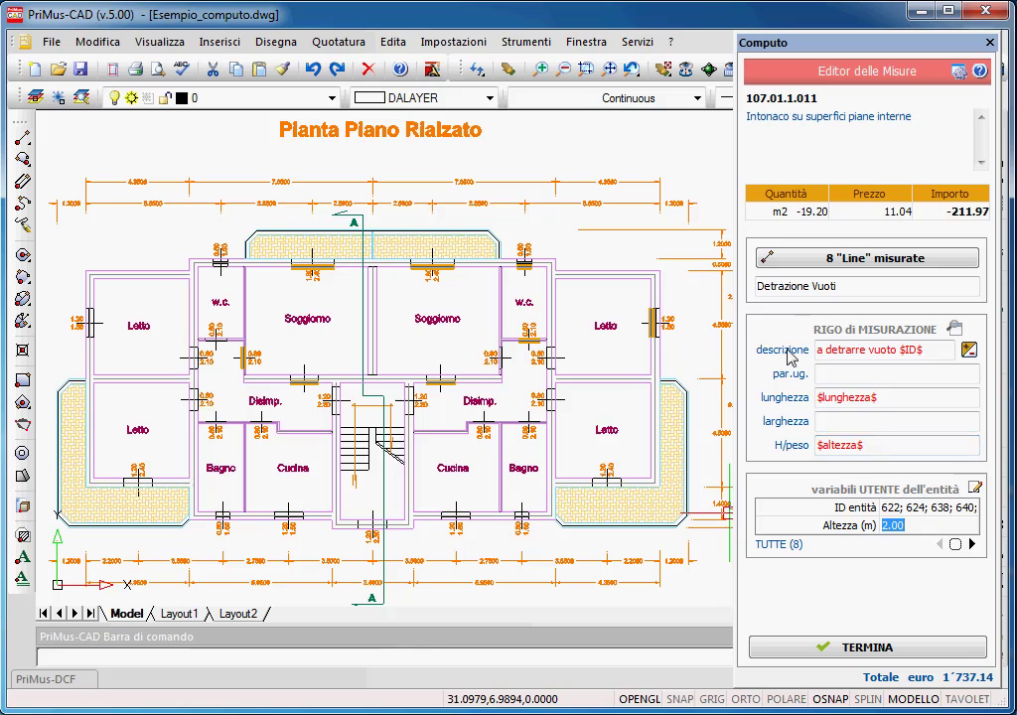
{"action": "left_click", "coordinate": [860, 649]}
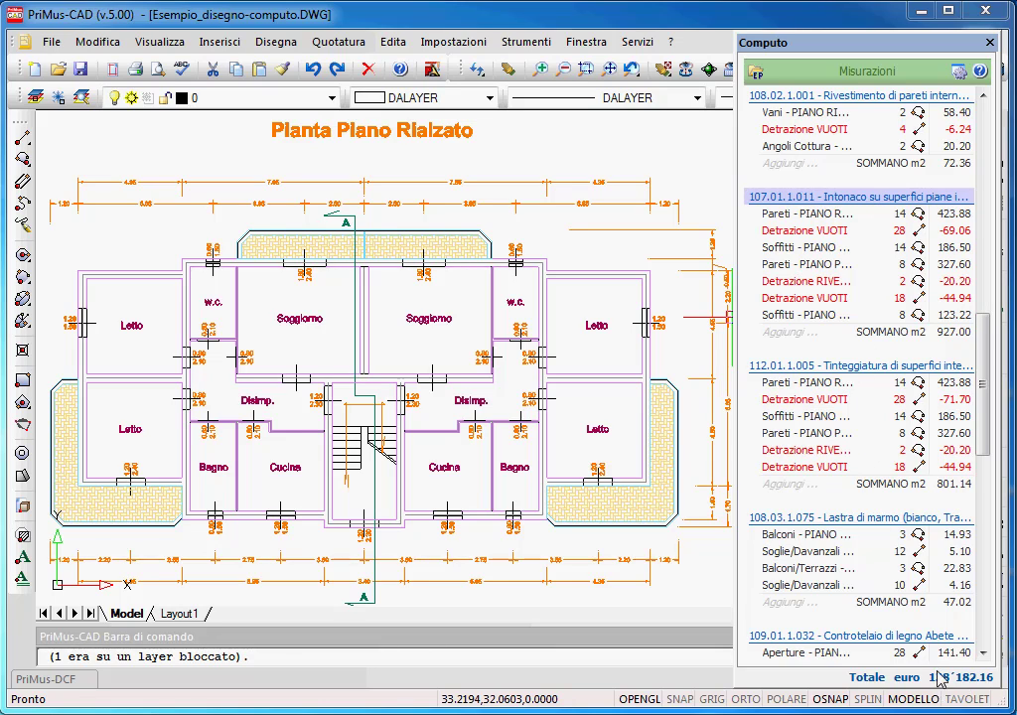
Lower the unit price of item 107.01.1.011 from 11.05 to 9
{"action": "double_click", "coordinate": [842, 203]}
{"action": "double_click", "coordinate": [626, 406]}
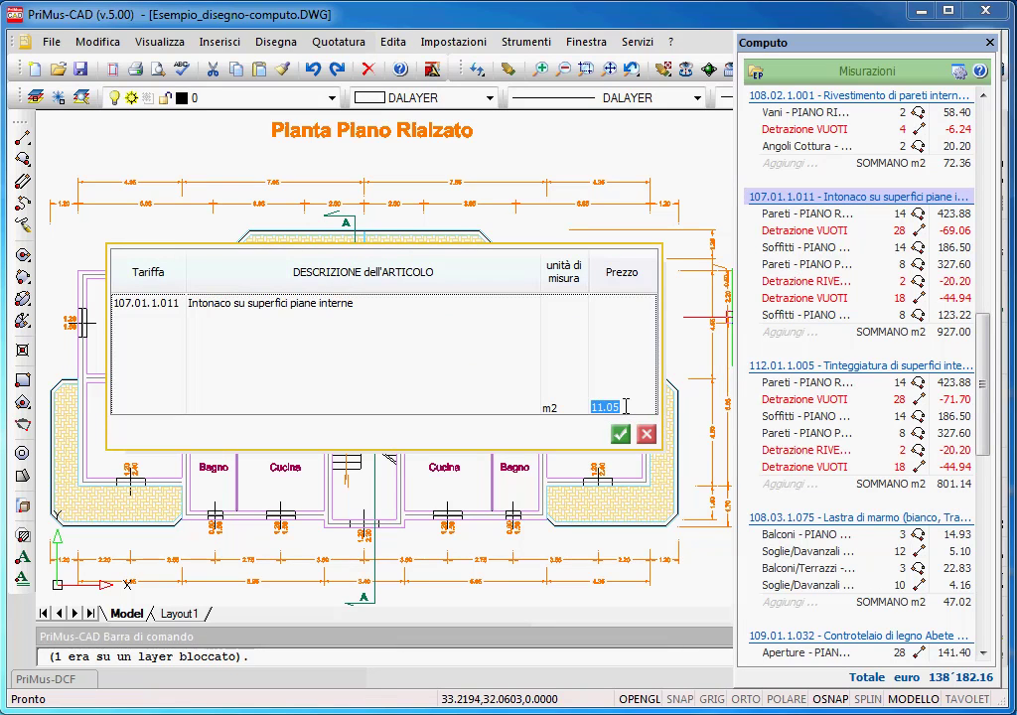
{"action": "type", "text": "9.40"}
{"action": "left_click", "coordinate": [620, 434]}
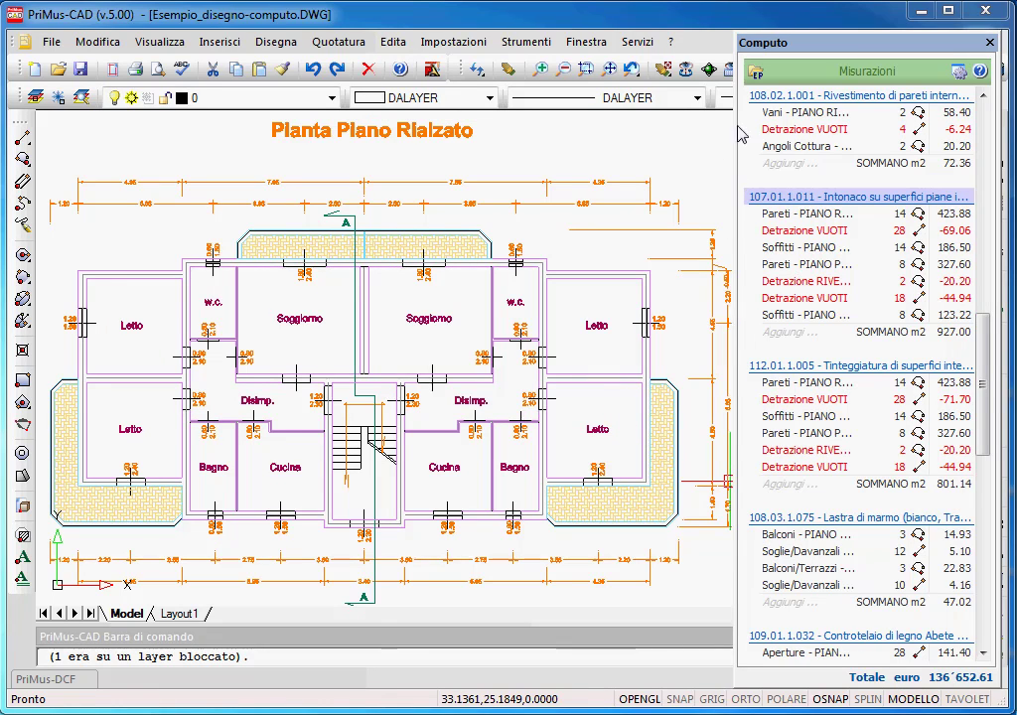
Apply price-list item B55010.a tempera painting to entry 112.01.1.005
{"action": "left_click", "coordinate": [756, 73]}
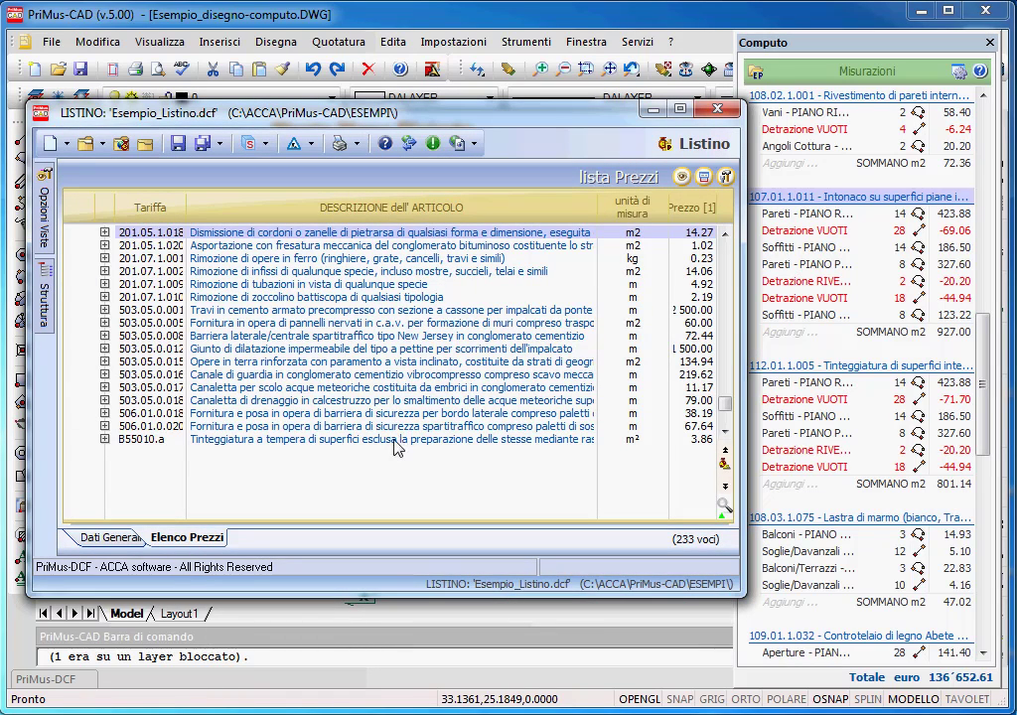
{"action": "left_click_drag", "start_coordinate": [395, 448], "coordinate": [624, 446]}
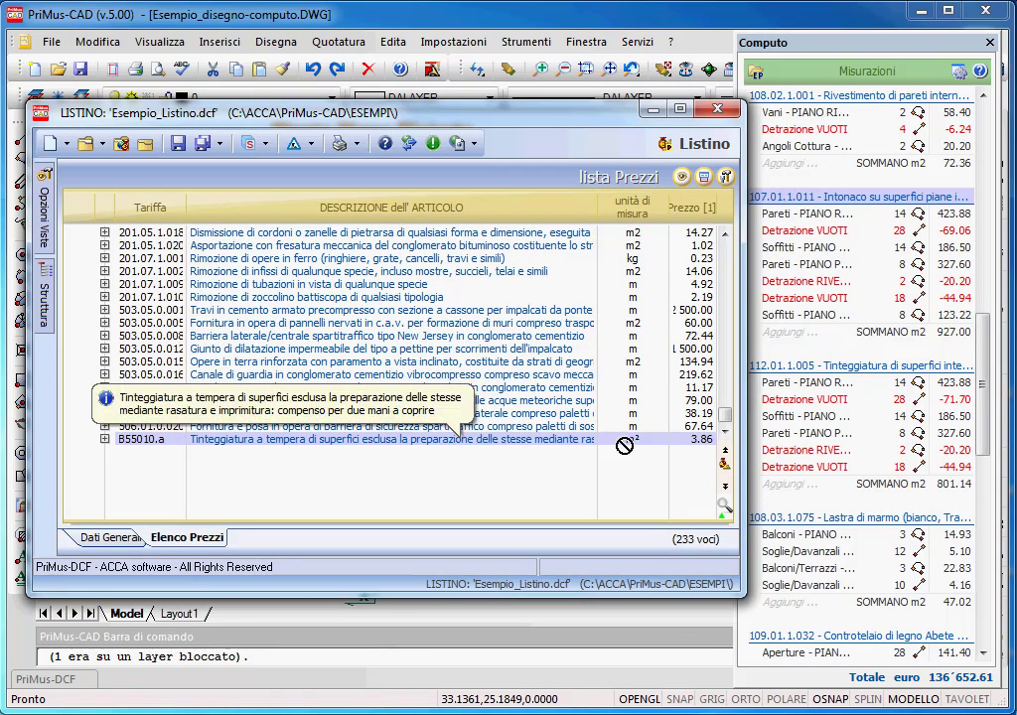
{"action": "left_click_drag", "start_coordinate": [623, 446], "coordinate": [810, 366]}
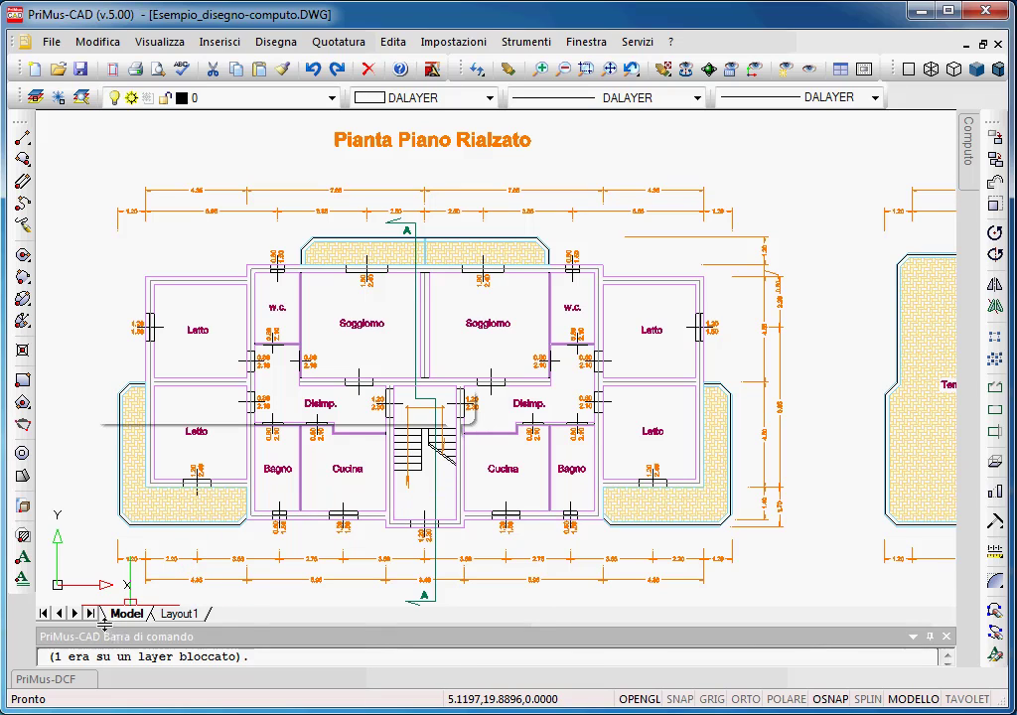
Show the computo table and locate walls Tramezzo 646, 644 and 642
{"action": "left_click", "coordinate": [60, 680]}
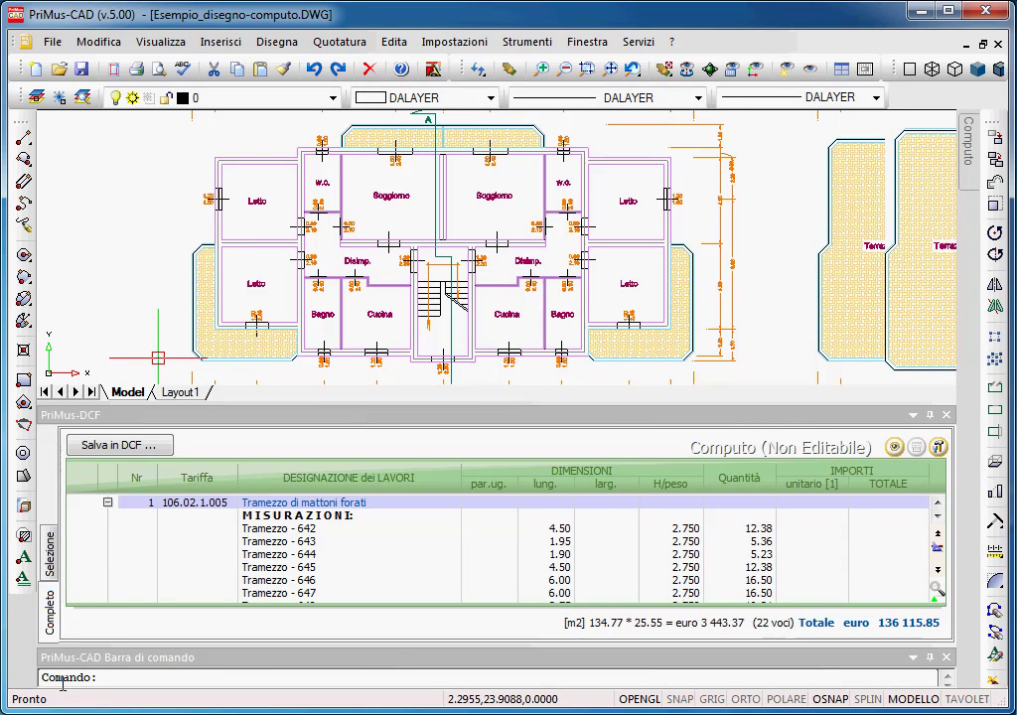
{"action": "left_click", "coordinate": [292, 582]}
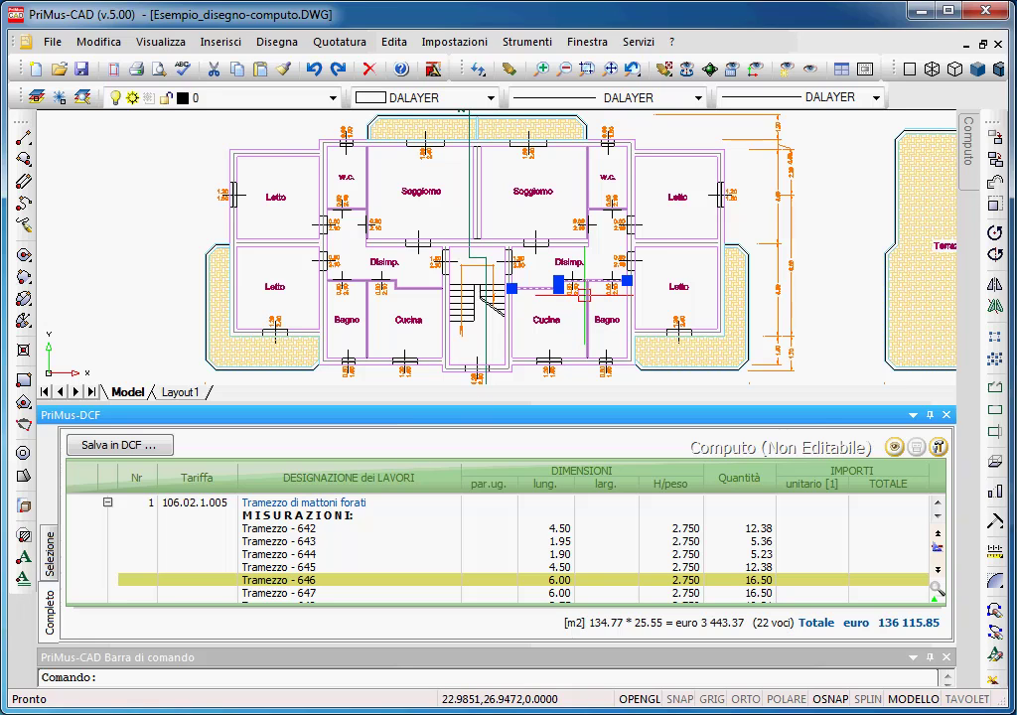
{"action": "left_click", "coordinate": [298, 554]}
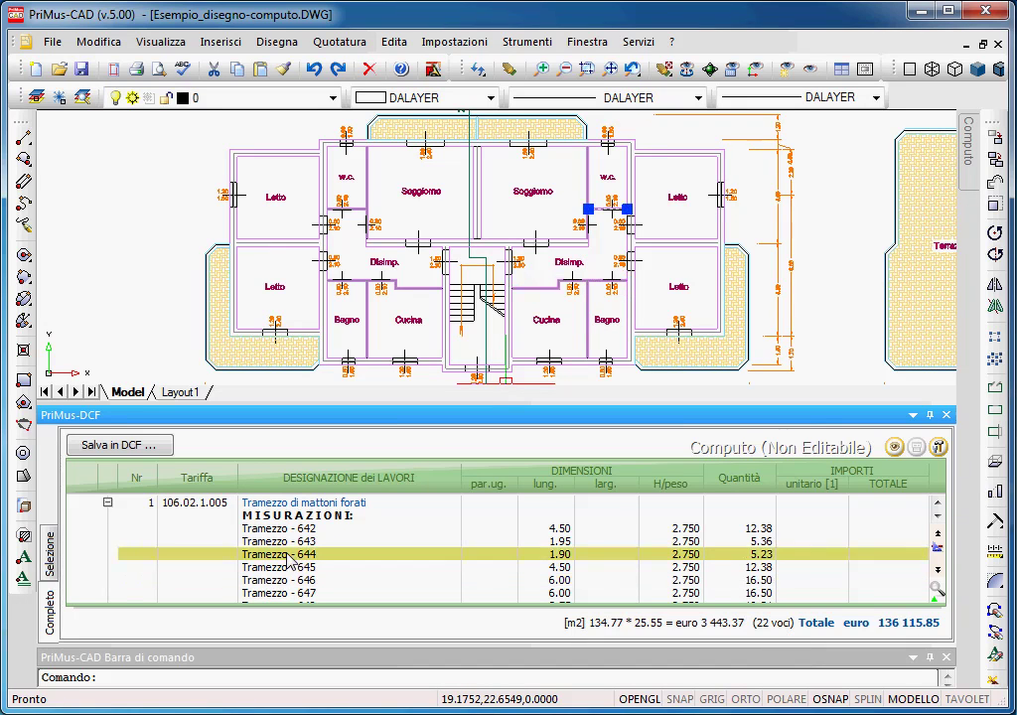
{"action": "left_click", "coordinate": [286, 530]}
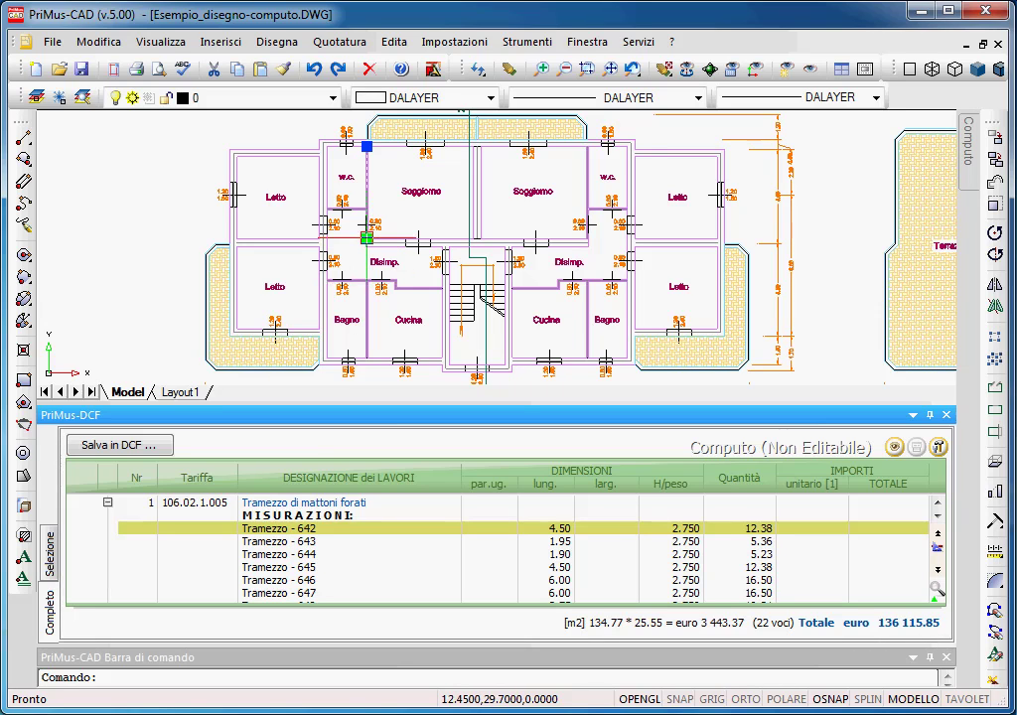
Stretch Tramezzo - 642 down to 6.50, then enlarge the table and narrow the window
{"action": "left_click", "coordinate": [367, 239]}
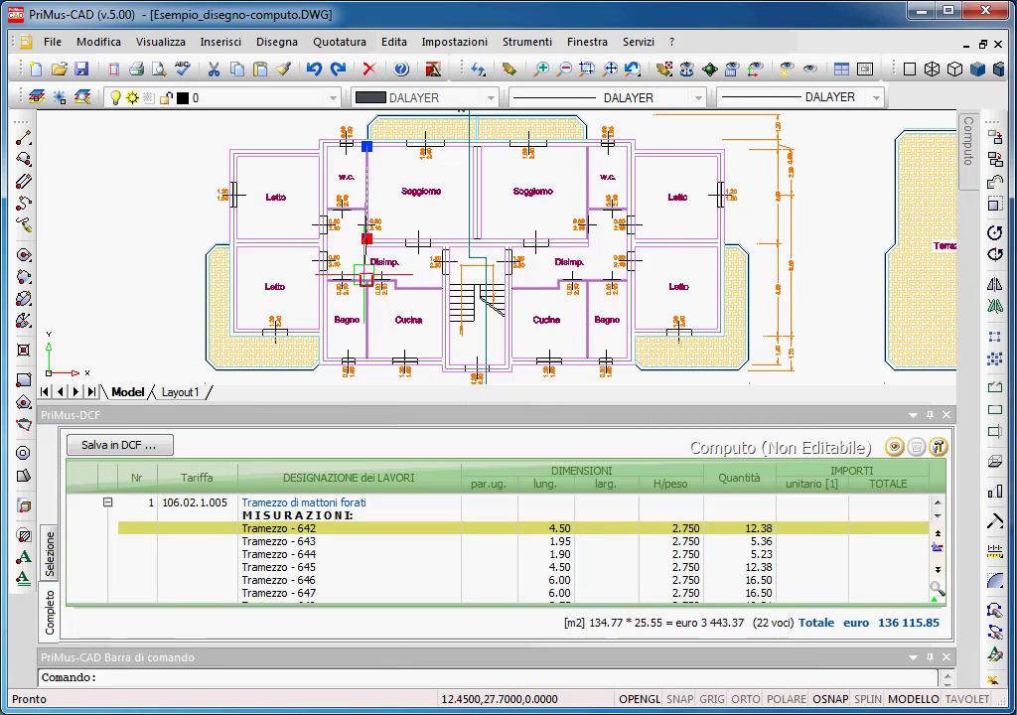
{"action": "left_click", "coordinate": [367, 281]}
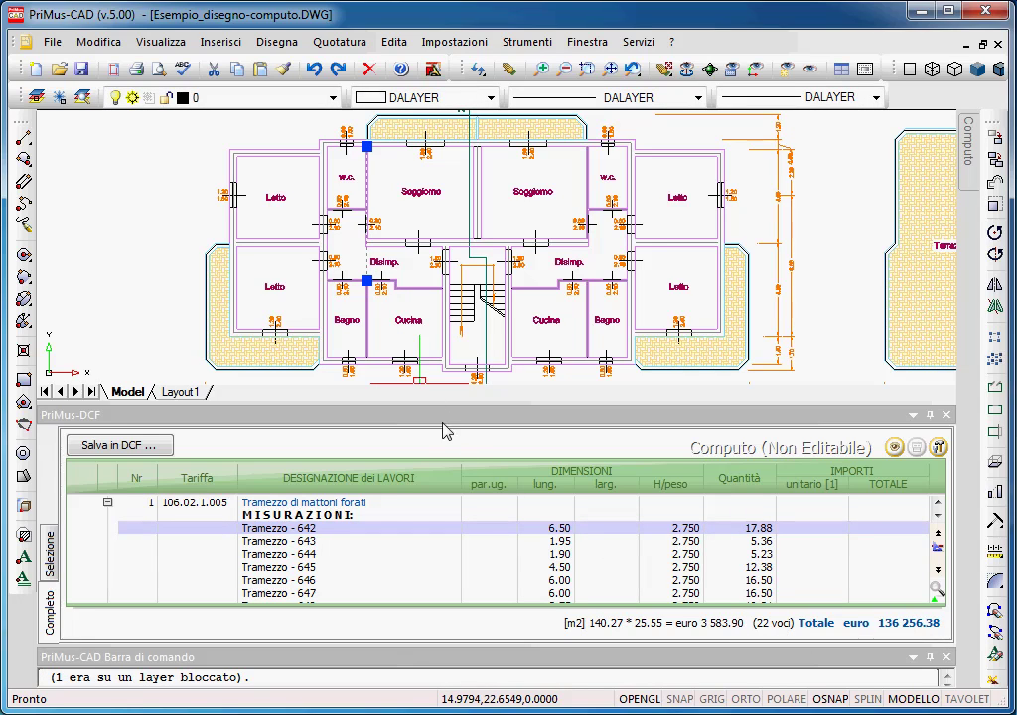
{"action": "left_click_drag", "start_coordinate": [438, 402], "coordinate": [433, 310]}
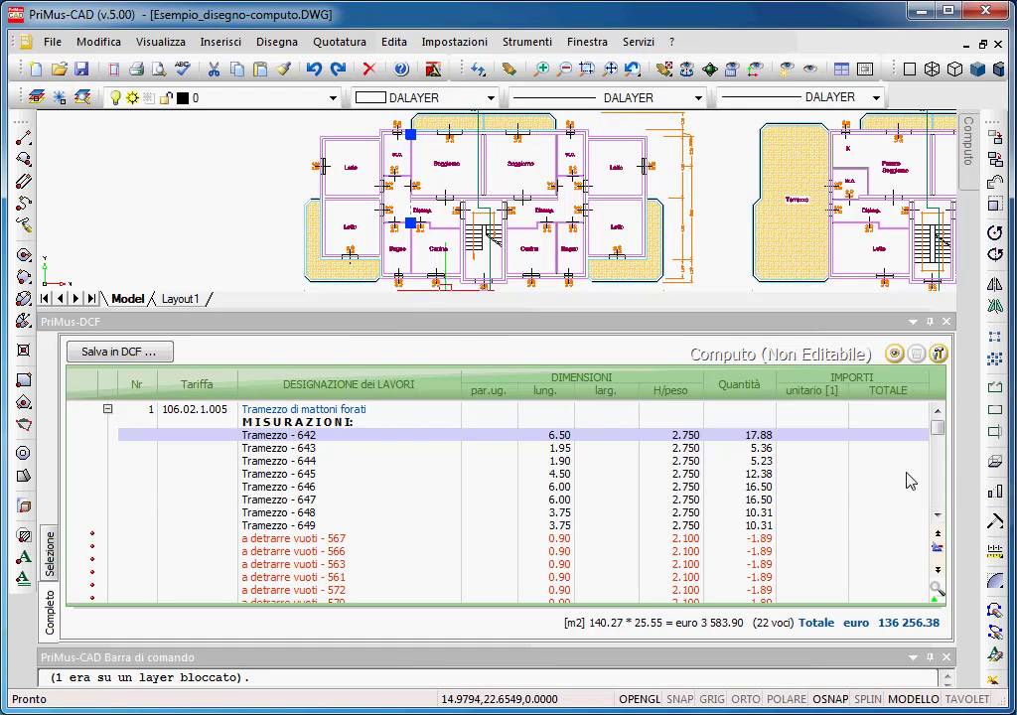
{"action": "left_click_drag", "start_coordinate": [1002, 480], "coordinate": [852, 483]}
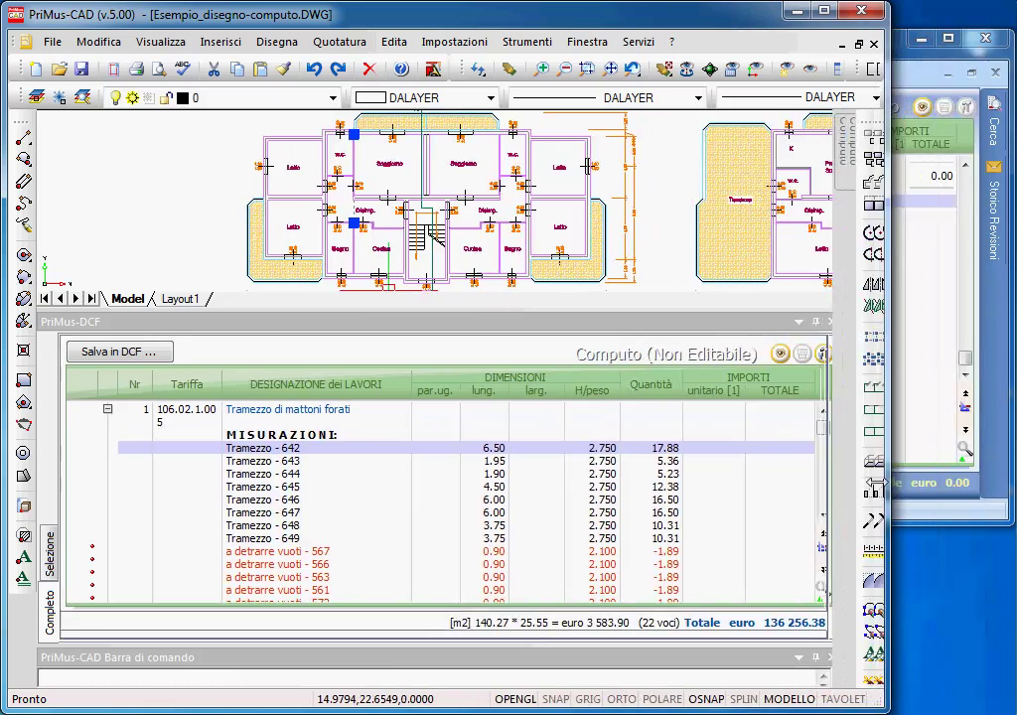
Drag the Tramezzo di mattoni forati item (106.02.1.005) into the other computo, giving SOMMANO 140.27 m2
{"action": "left_click", "coordinate": [226, 414]}
{"action": "mouse_move", "coordinate": [235, 417]}
{"action": "left_mouse_down"}
{"action": "mouse_move", "coordinate": [792, 397]}
{"action": "mouse_move", "coordinate": [896, 379]}
{"action": "mouse_move", "coordinate": [893, 369]}
{"action": "left_mouse_up"}
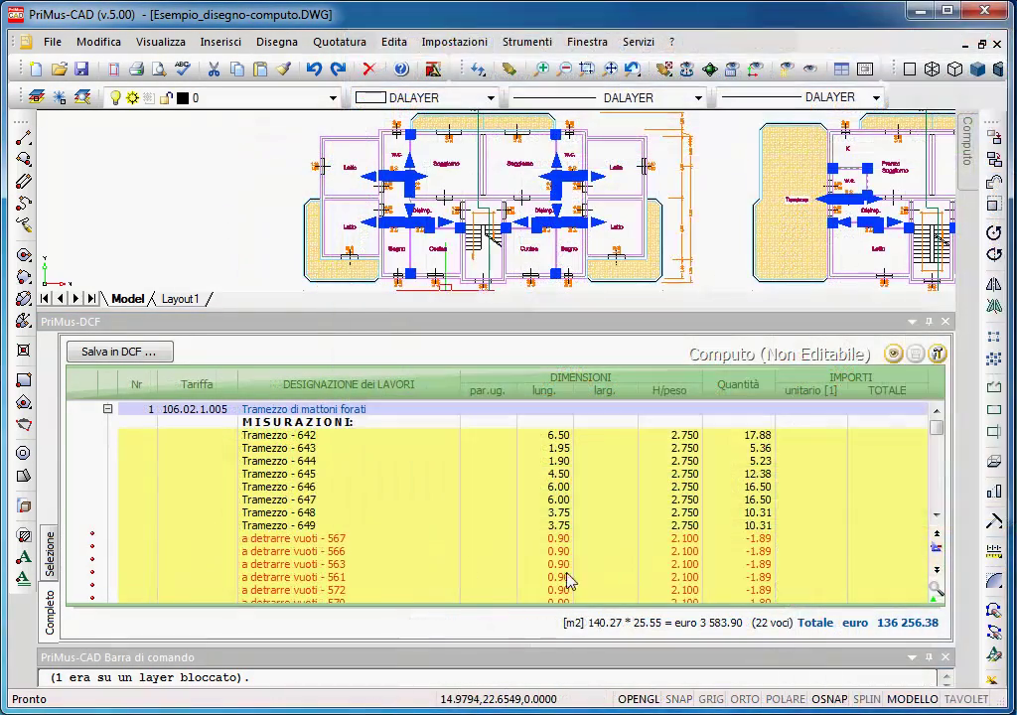
{"action": "left_click", "coordinate": [122, 357]}
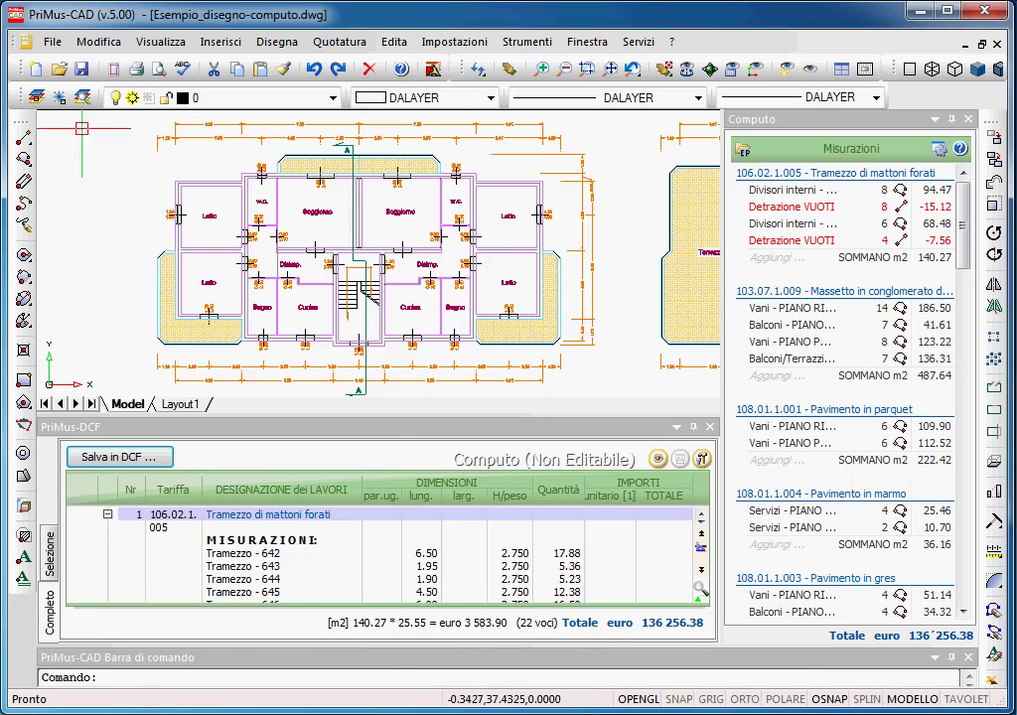
Save the drawing with its linked computo under the name Progetto_finale using Salva con nome
{"action": "left_click", "coordinate": [50, 41]}
{"action": "left_click", "coordinate": [87, 158]}
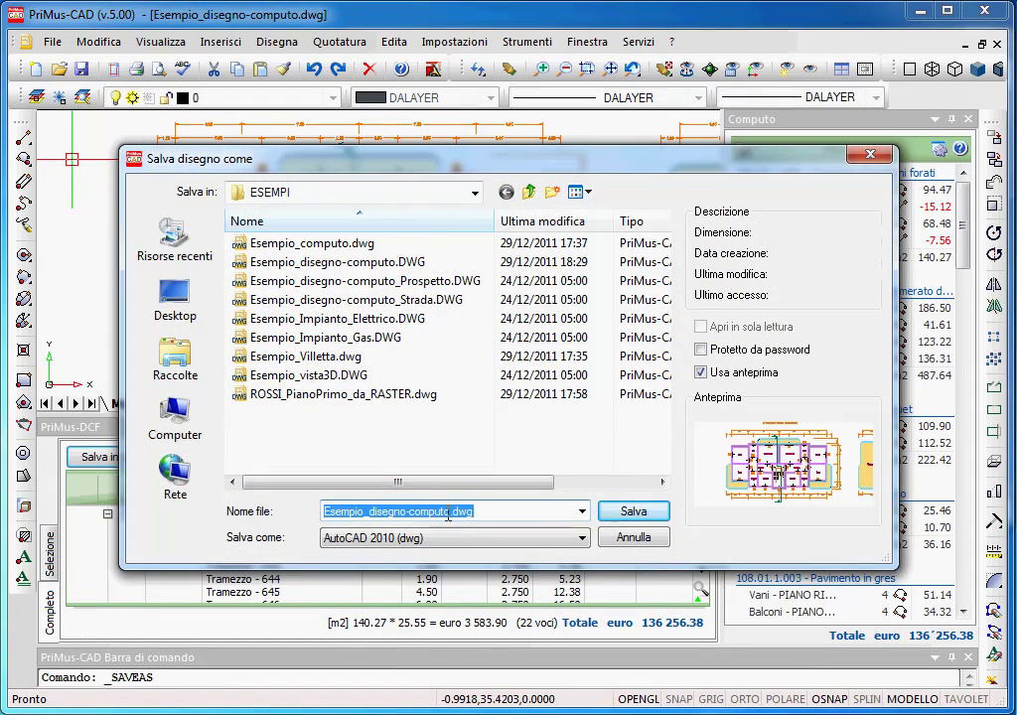
{"action": "type", "text": "Progetto_finale"}
{"action": "left_click", "coordinate": [620, 516]}
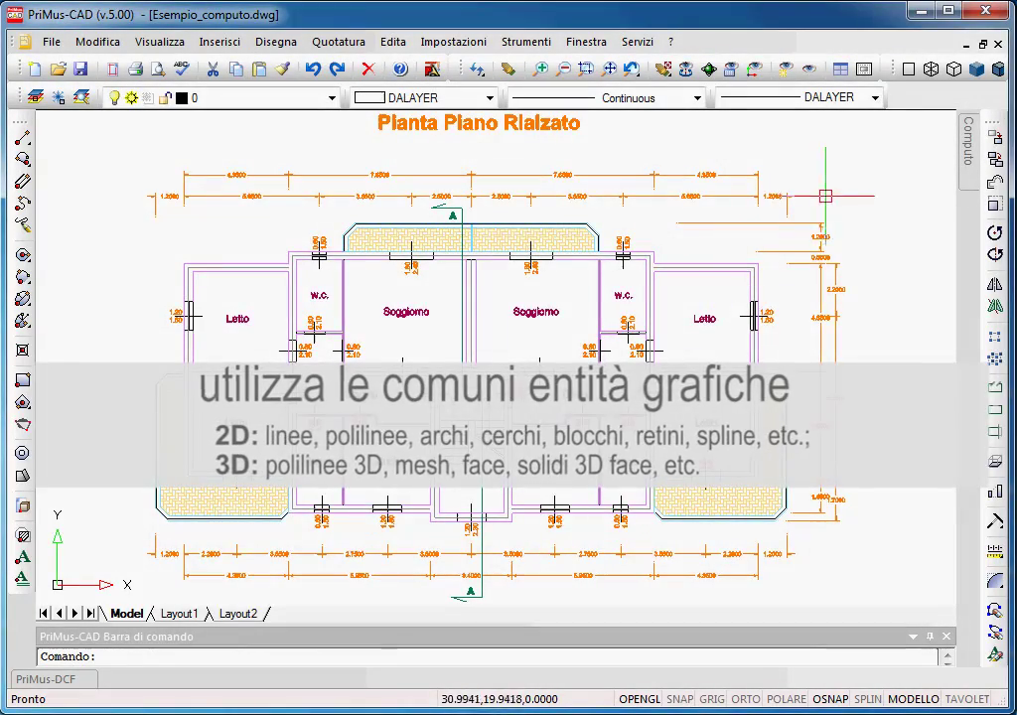
Apply realistic shading to the 3-D house and orbit it to a new viewpoint with 3DORBITA
{"action": "left_click", "coordinate": [840, 68]}
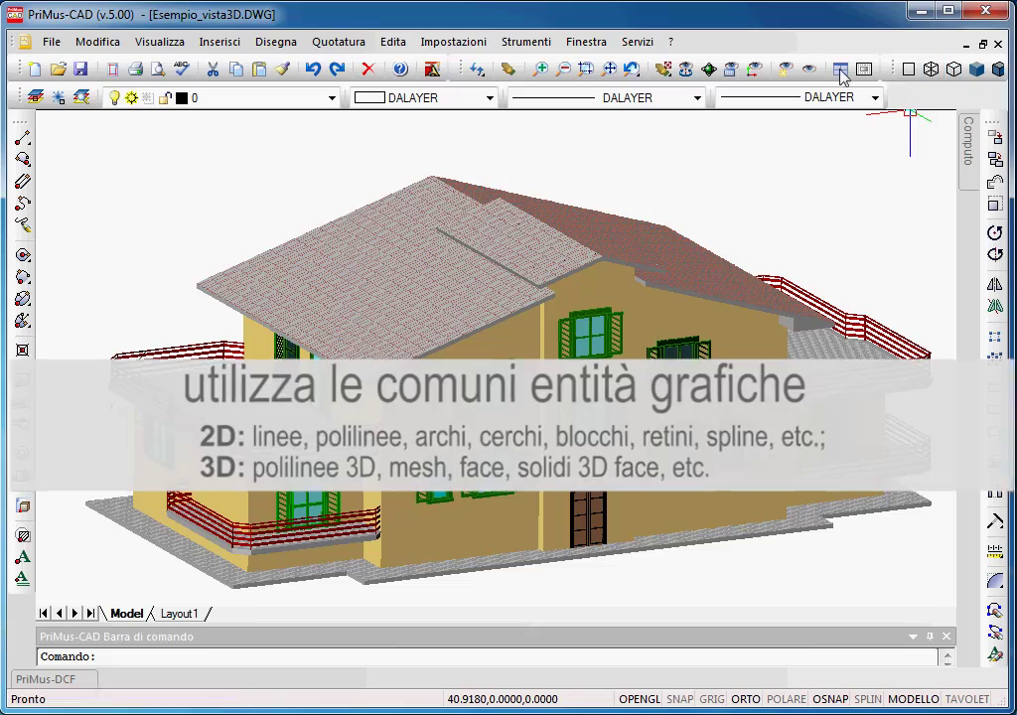
{"action": "left_click", "coordinate": [709, 68]}
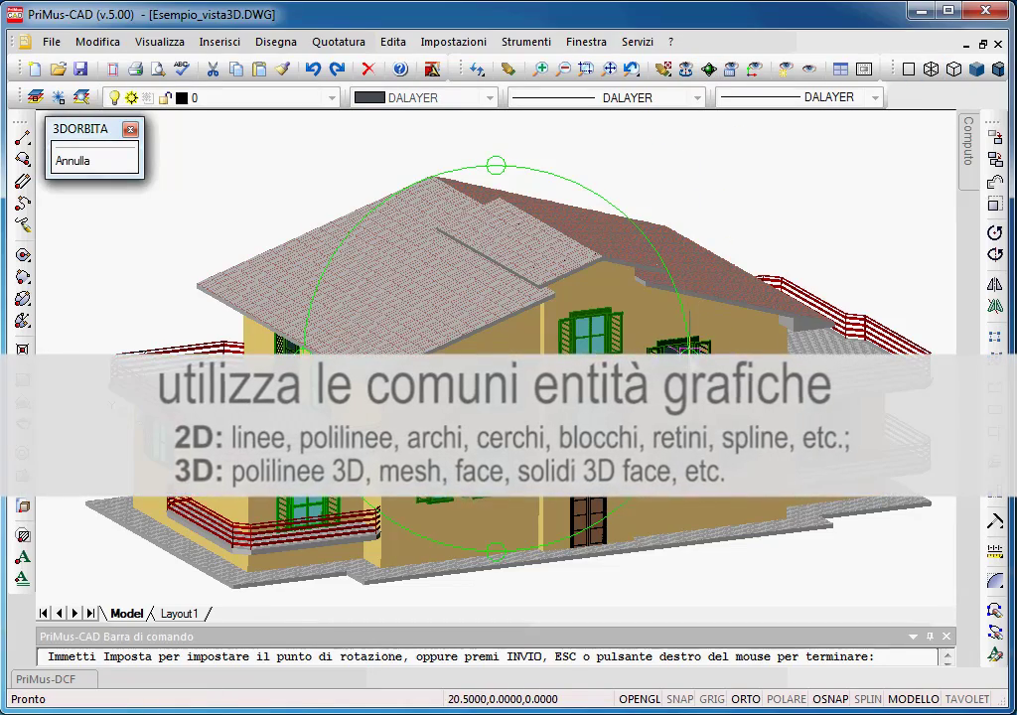
{"action": "left_click_drag", "start_coordinate": [681, 311], "coordinate": [707, 348]}
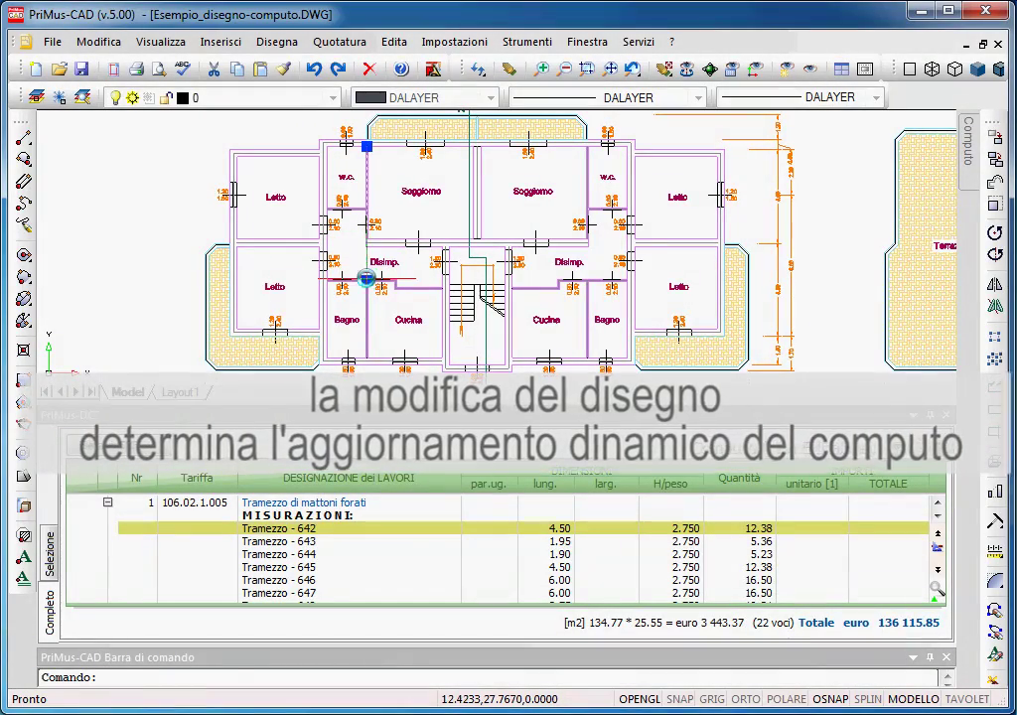
Stretch wall Tramezzo - 642 to the snapped point so it reaches 6.50
{"action": "left_click", "coordinate": [366, 282]}
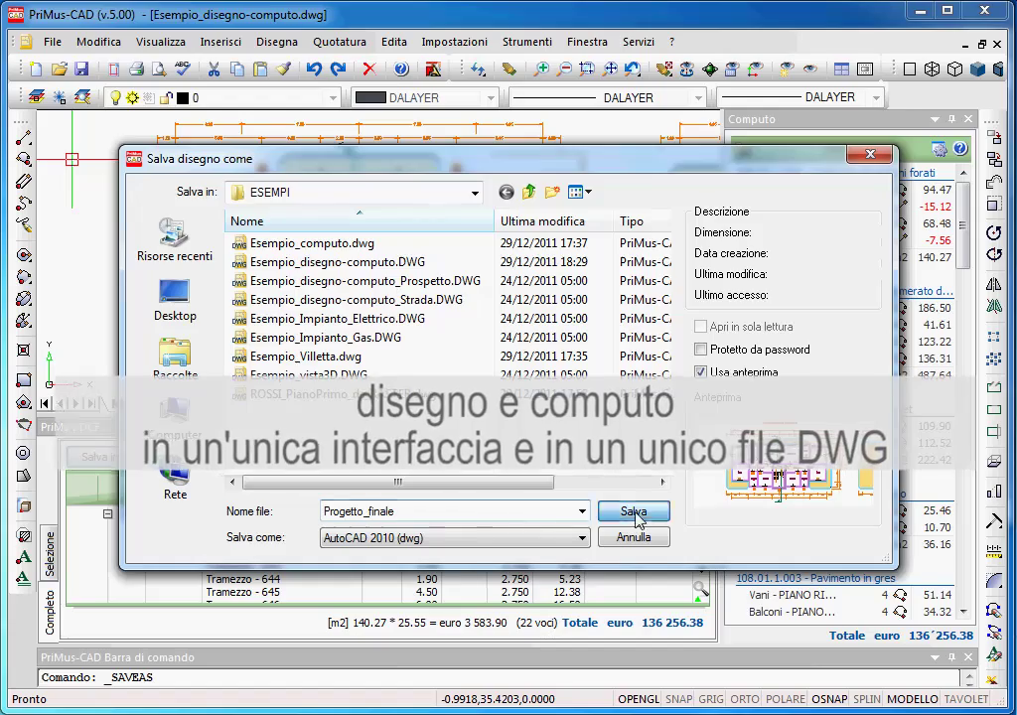
Save the drawing and its computo as Progetto_finale.dwg
{"action": "left_click", "coordinate": [634, 512]}
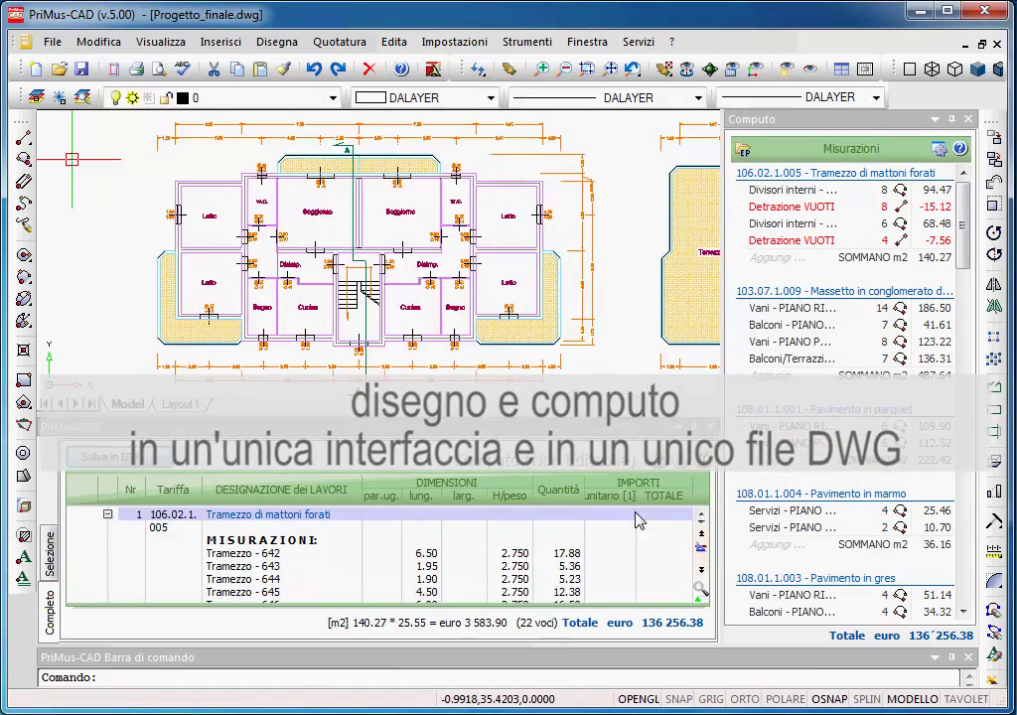